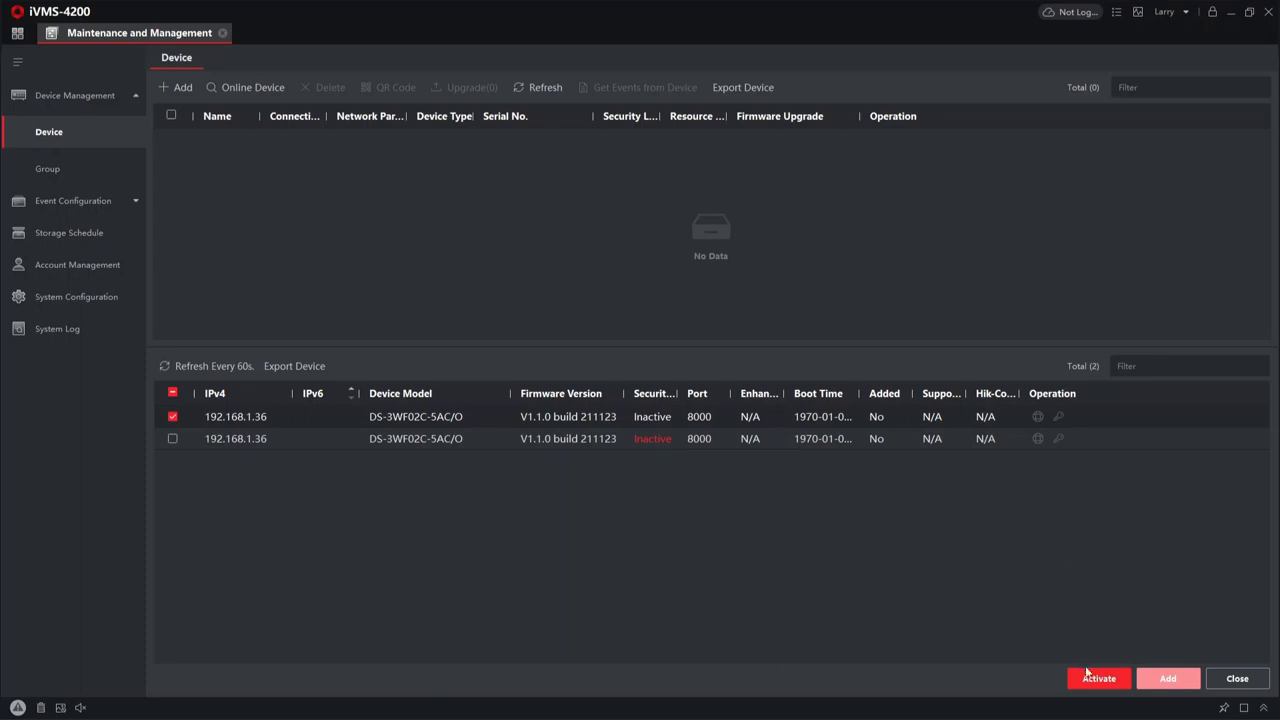
- Activate the first bridge at 192.168.1.36 with a new admin password
left_click(1088, 676)
left_click(710, 292)
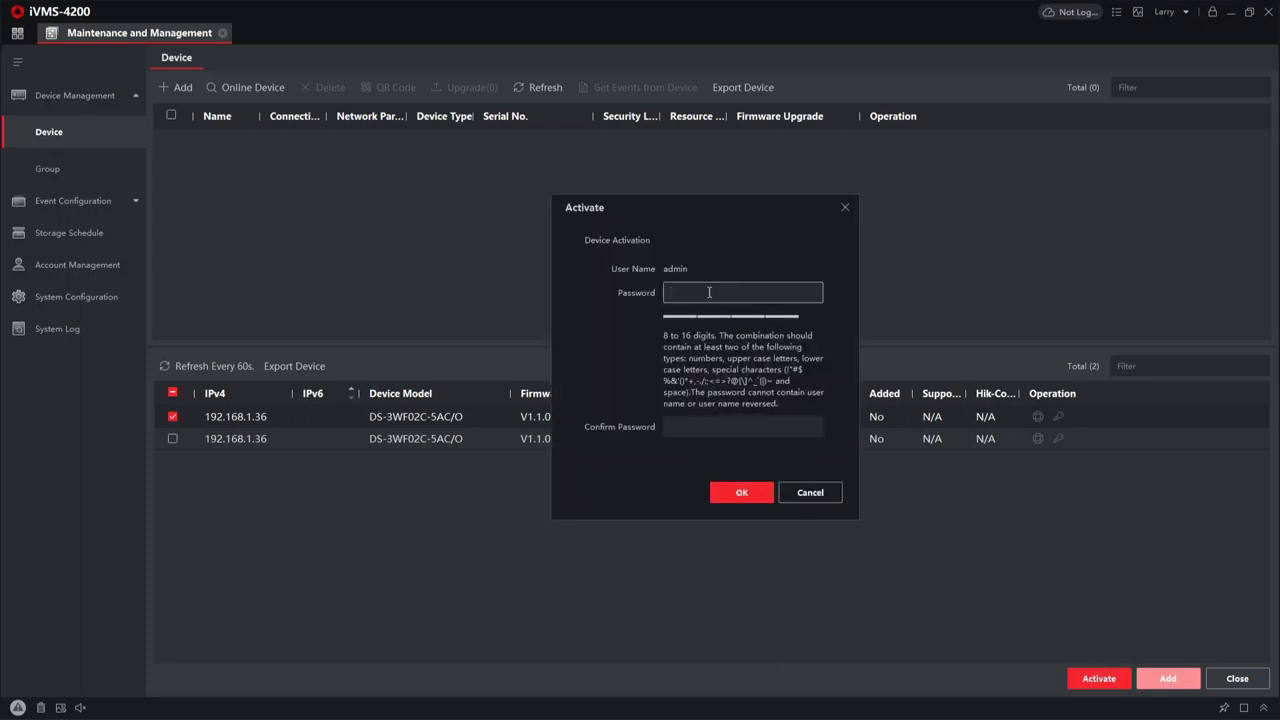
type("••••••••")
key("Tab")
type("••••••••")
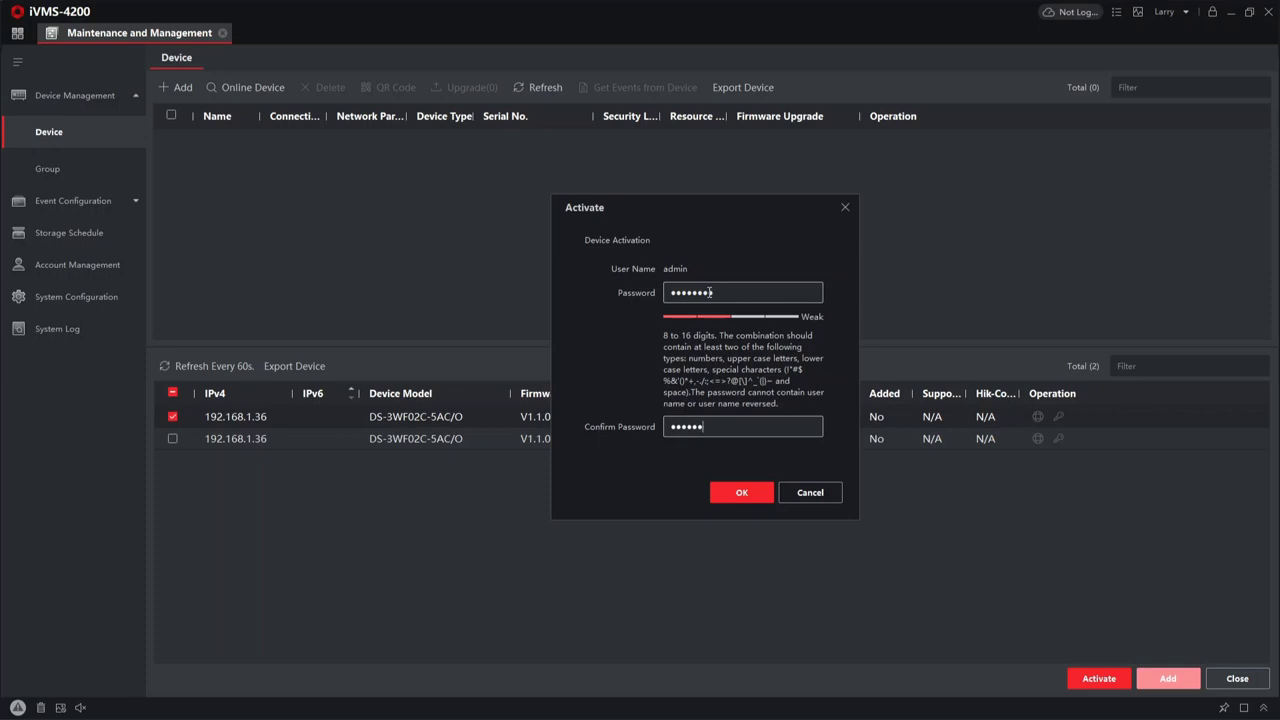
left_click(740, 490)
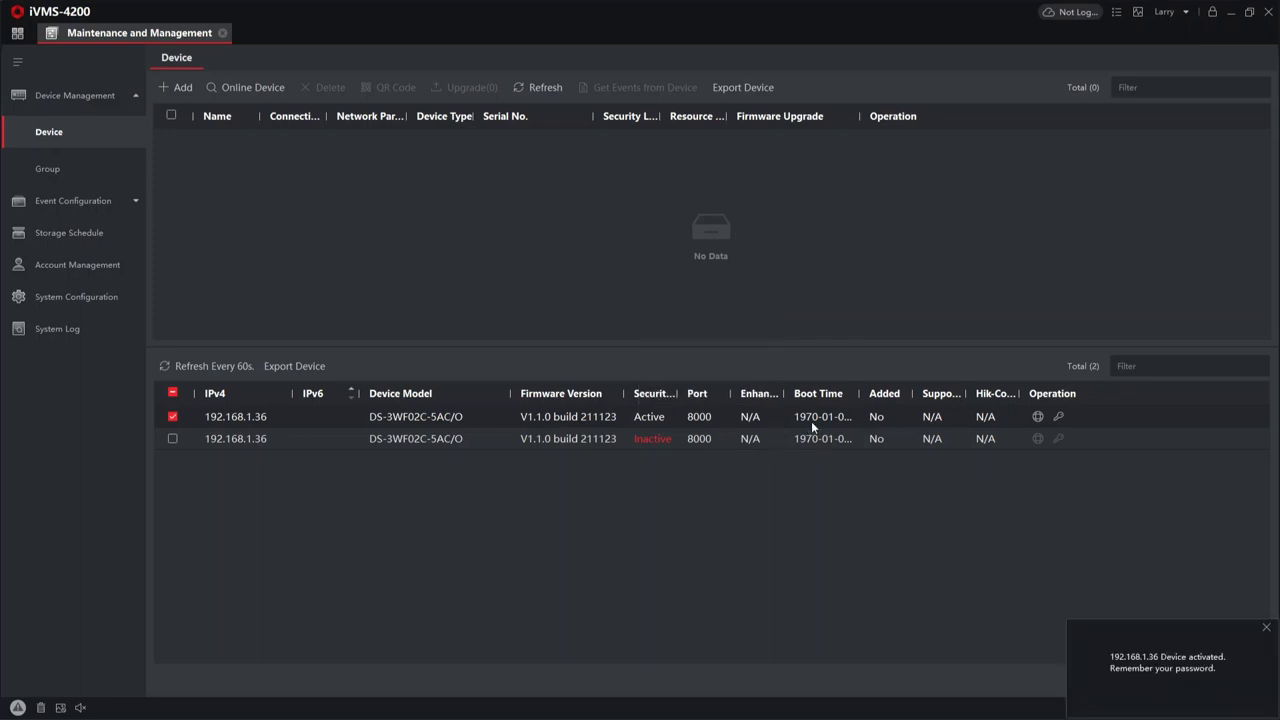
- Enable DHCP on the activated bridge and apply it with the device password
left_click(1265, 630)
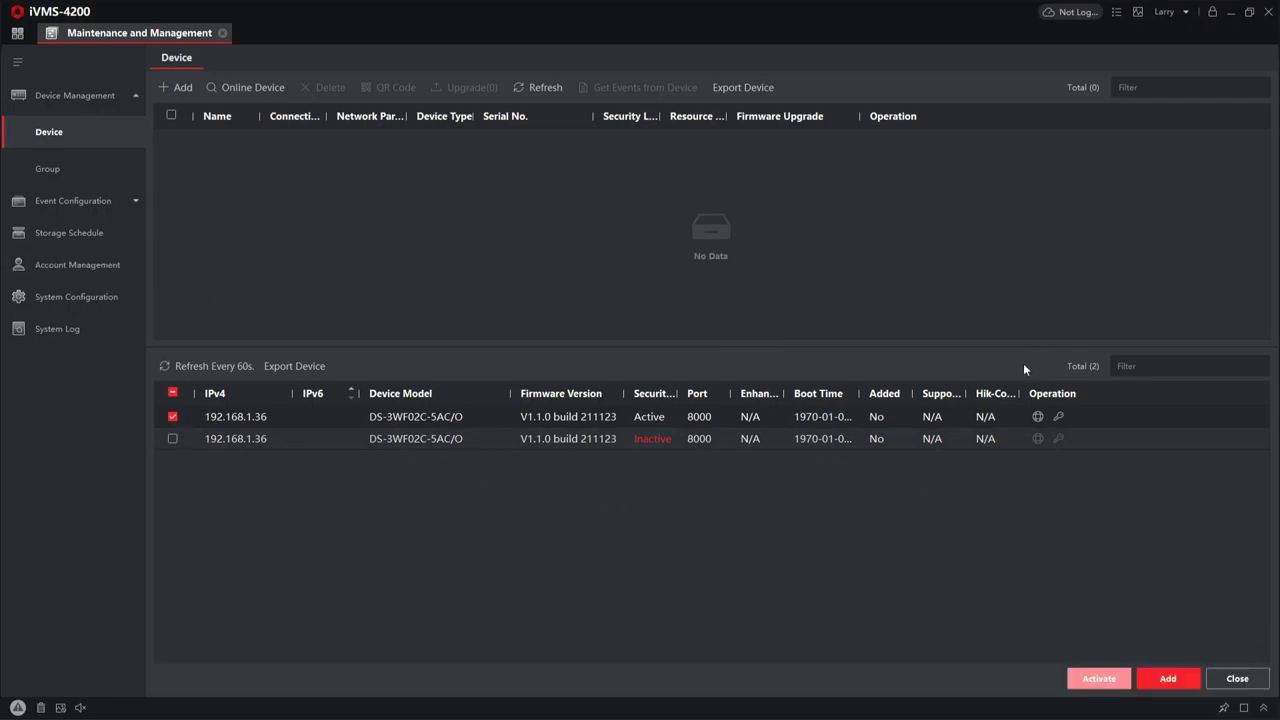
left_click(1037, 416)
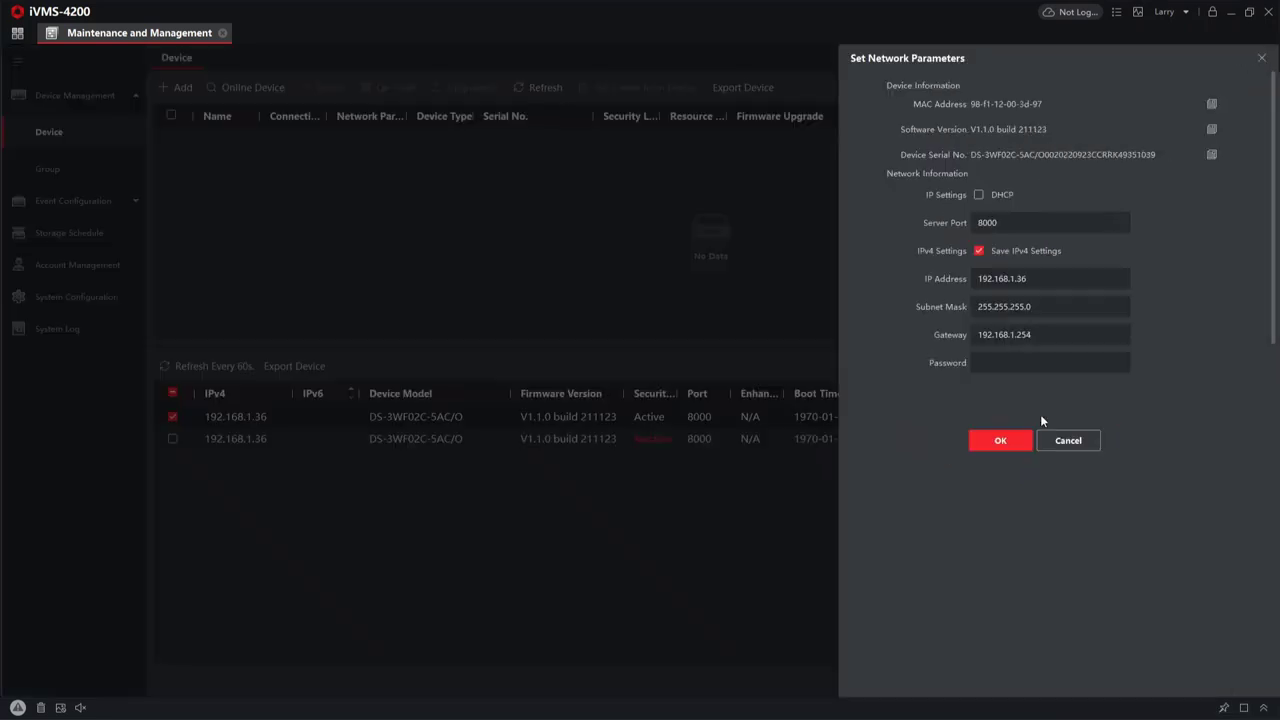
left_click(996, 198)
left_click(1024, 364)
type("a")
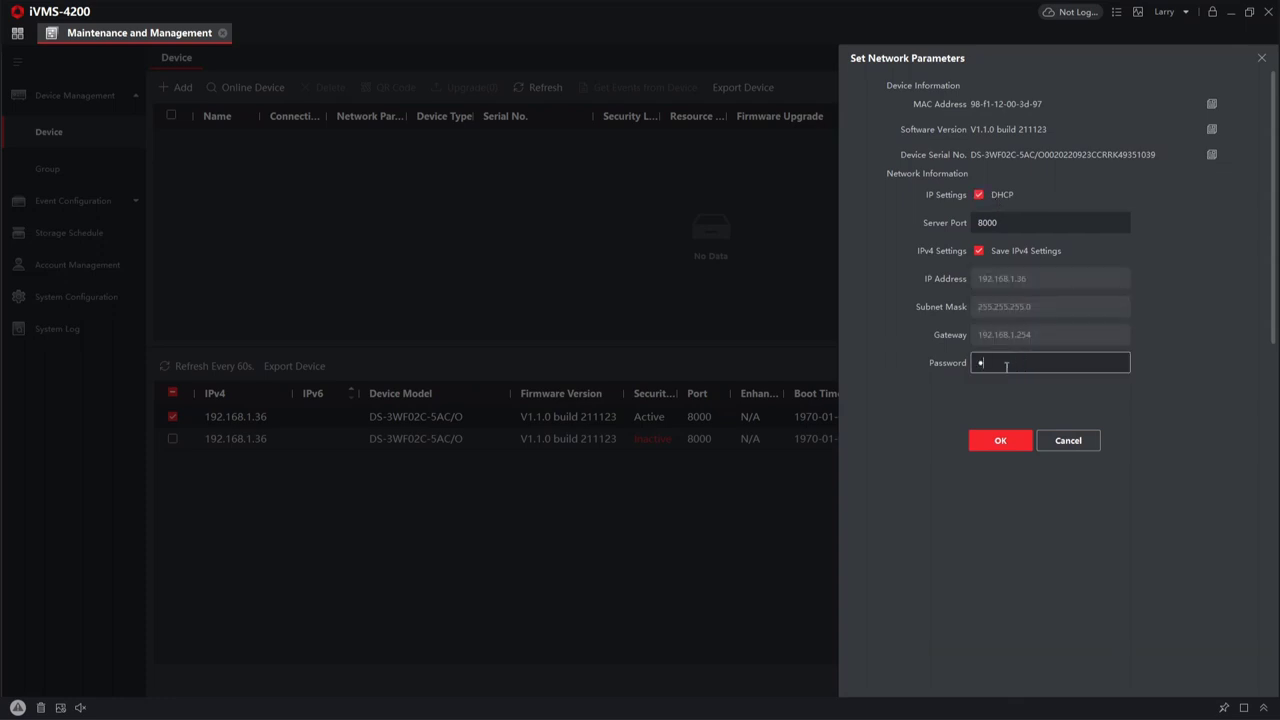
type("*******")
left_click(1015, 439)
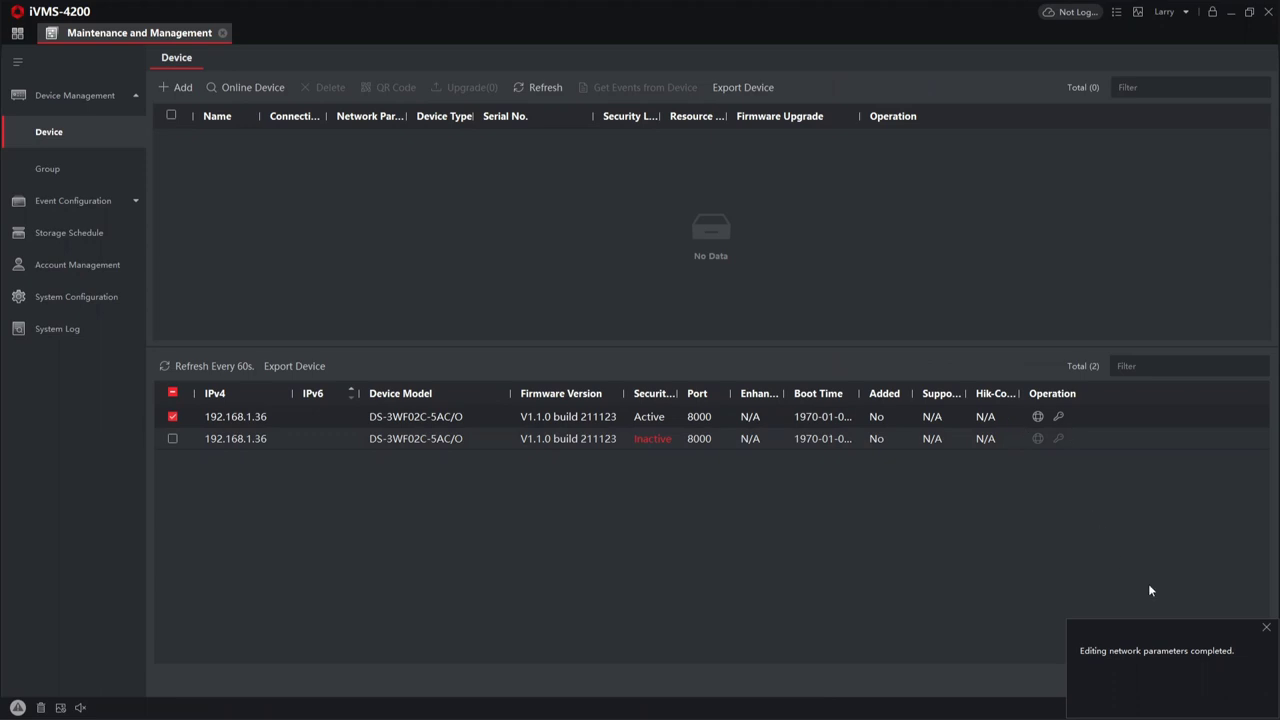
left_click(1266, 627)
- Refresh the device list and select the bridge now listed at 192.168.1.101
left_click(206, 362)
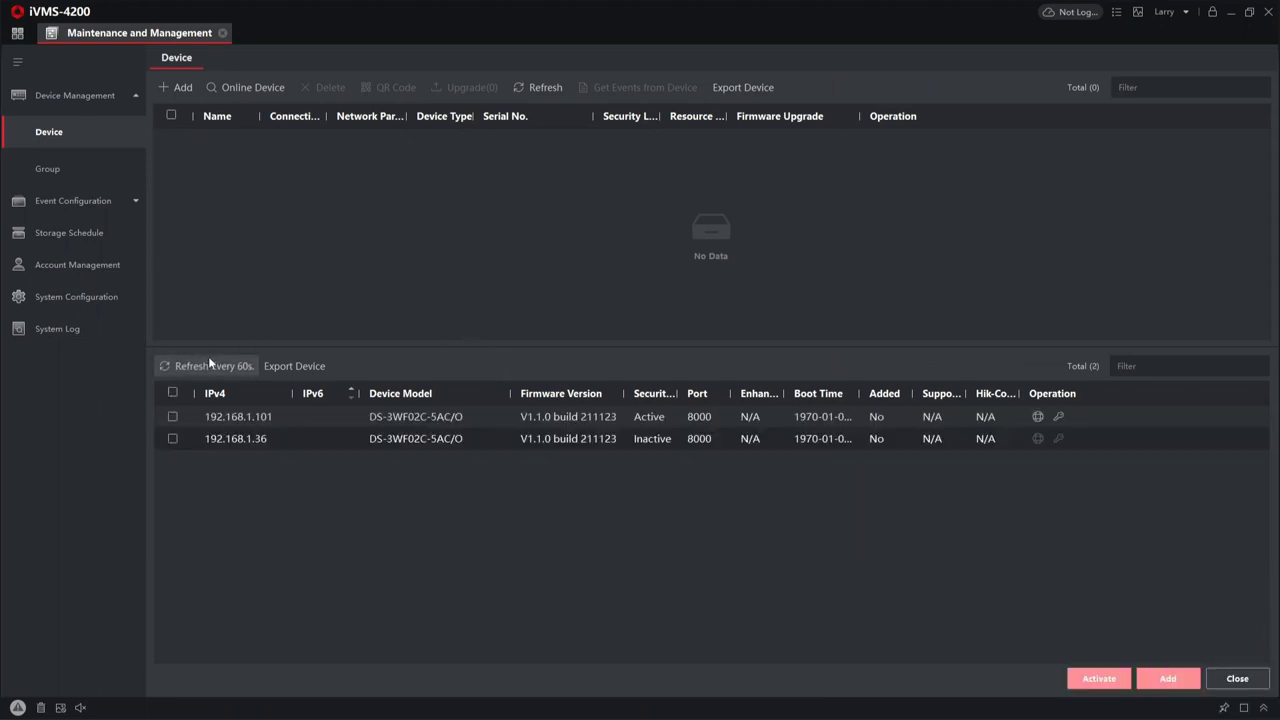
left_click(173, 439)
left_click(175, 440)
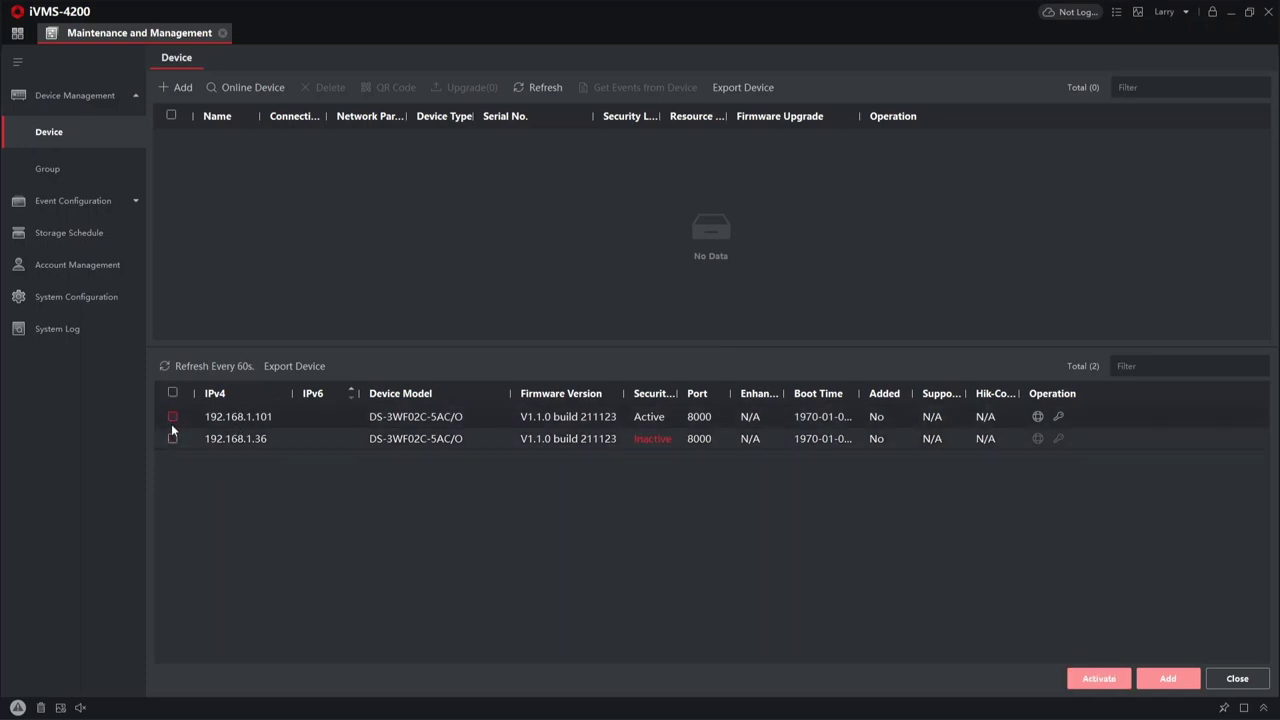
left_click(170, 419)
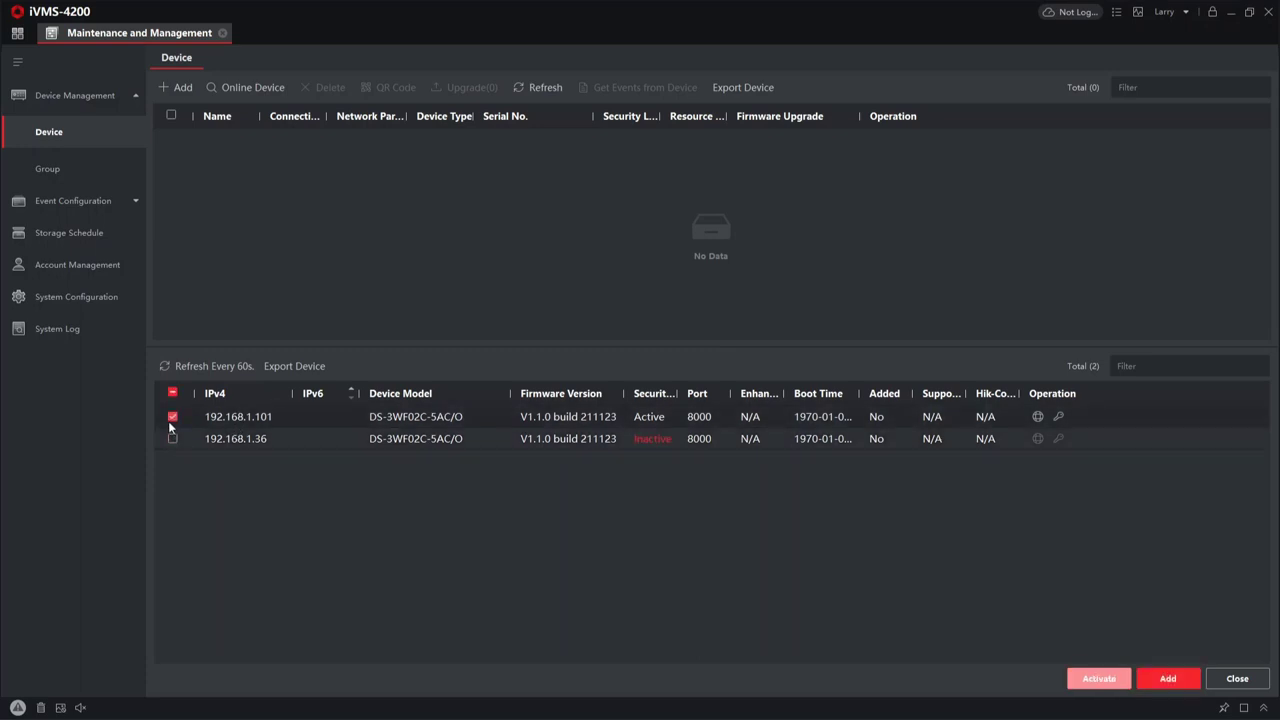
- Turn DHCP off so the bridge keeps static 192.168.1.101 with gateway 192.168.1.1
left_click(1036, 416)
left_click(980, 195)
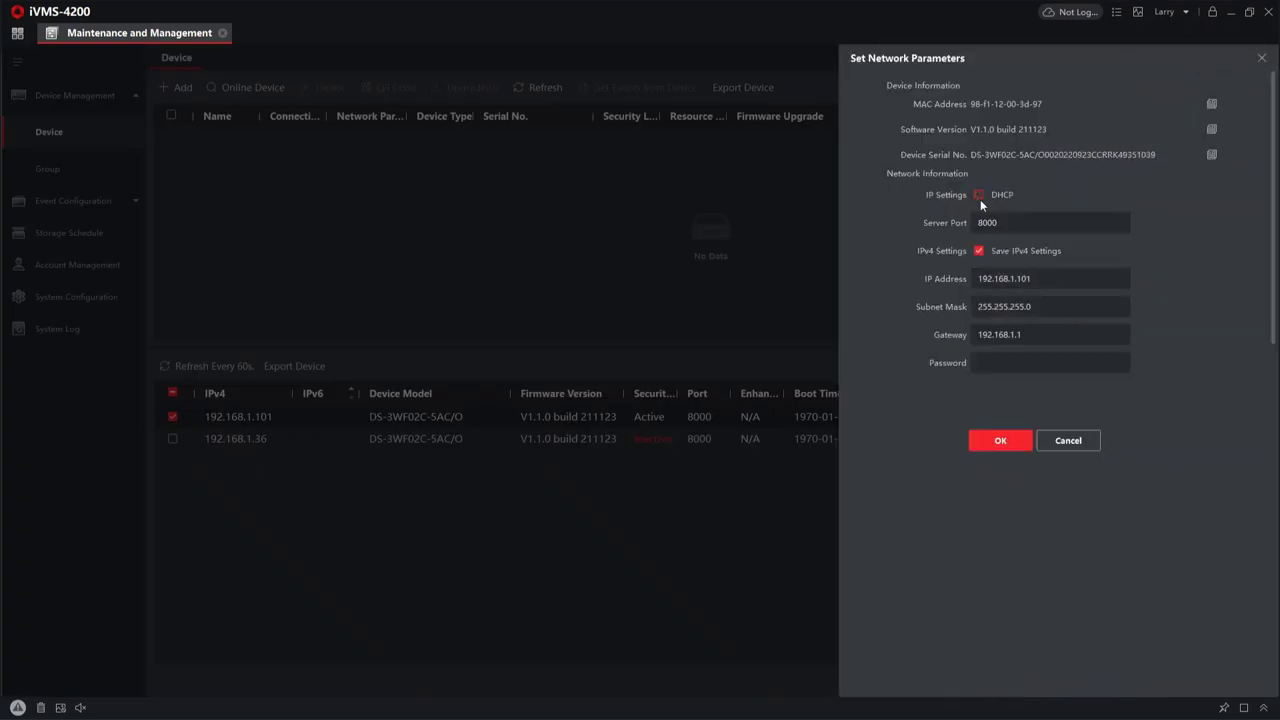
left_click(1027, 363)
left_click(999, 306)
left_click(1008, 366)
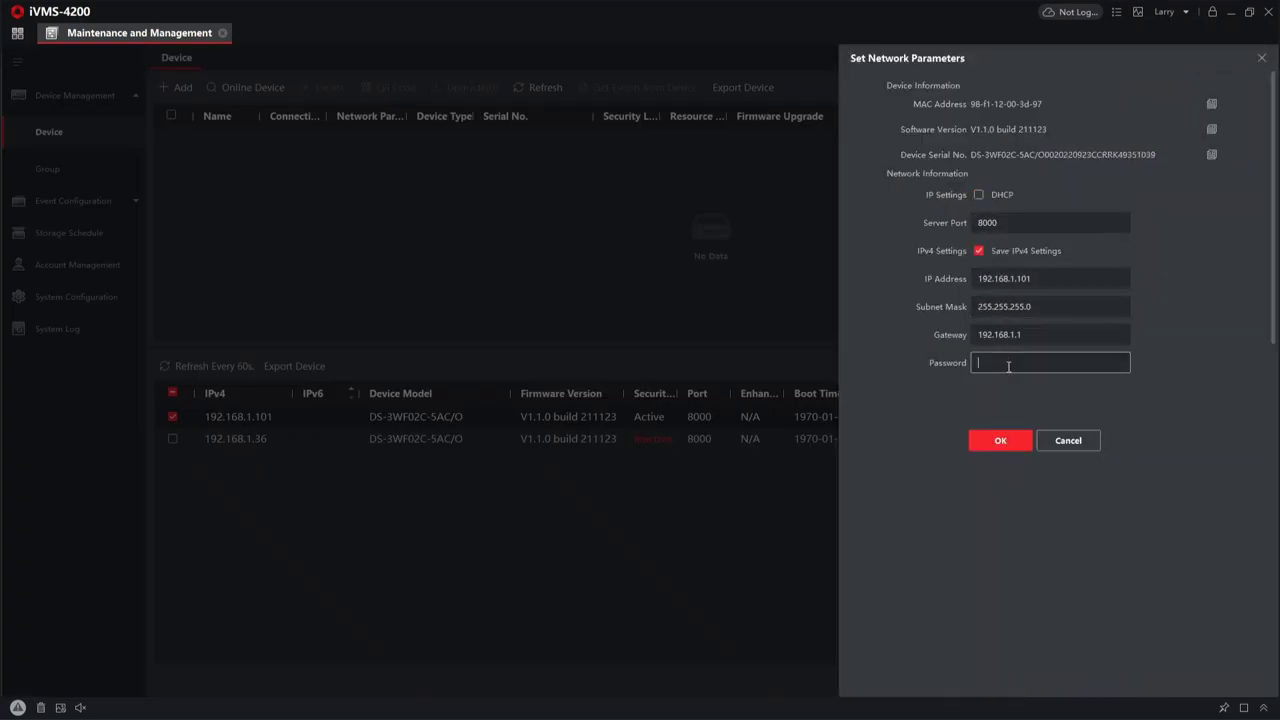
type("********")
left_click(982, 442)
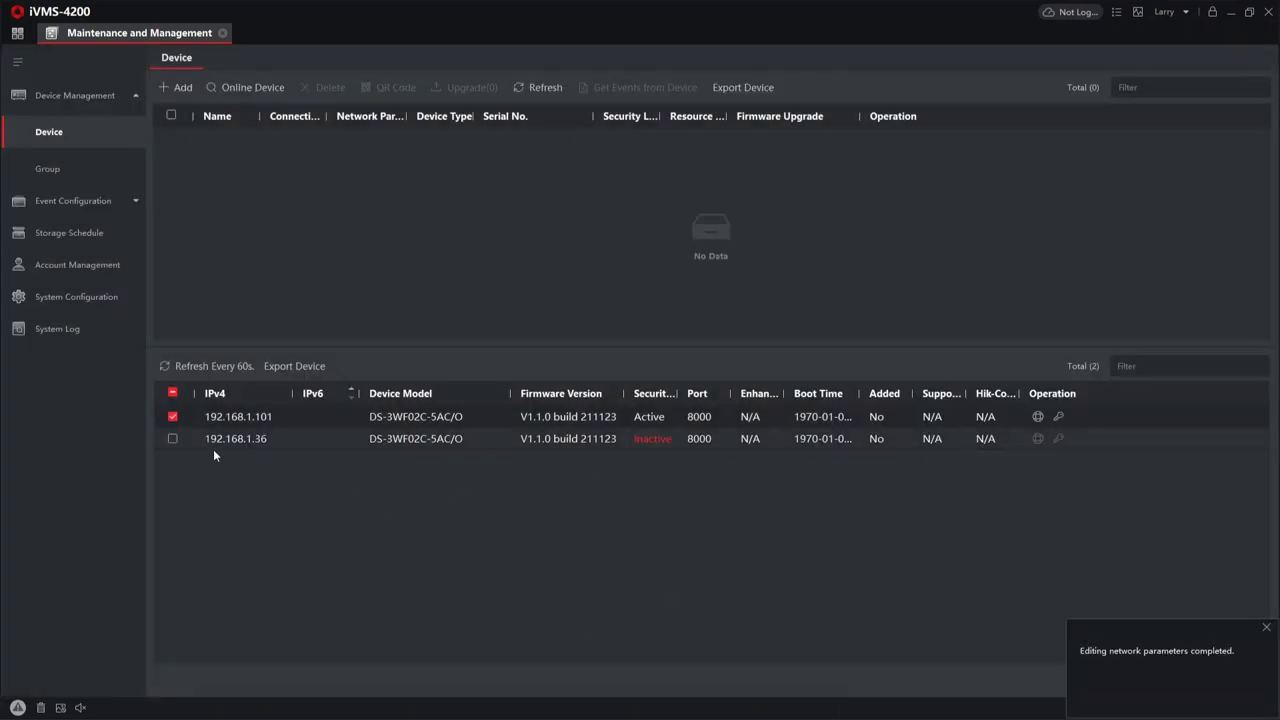
- Select the second bridge at 192.168.1.36 and activate it with a confirmed admin password
left_click(172, 416)
left_click(172, 438)
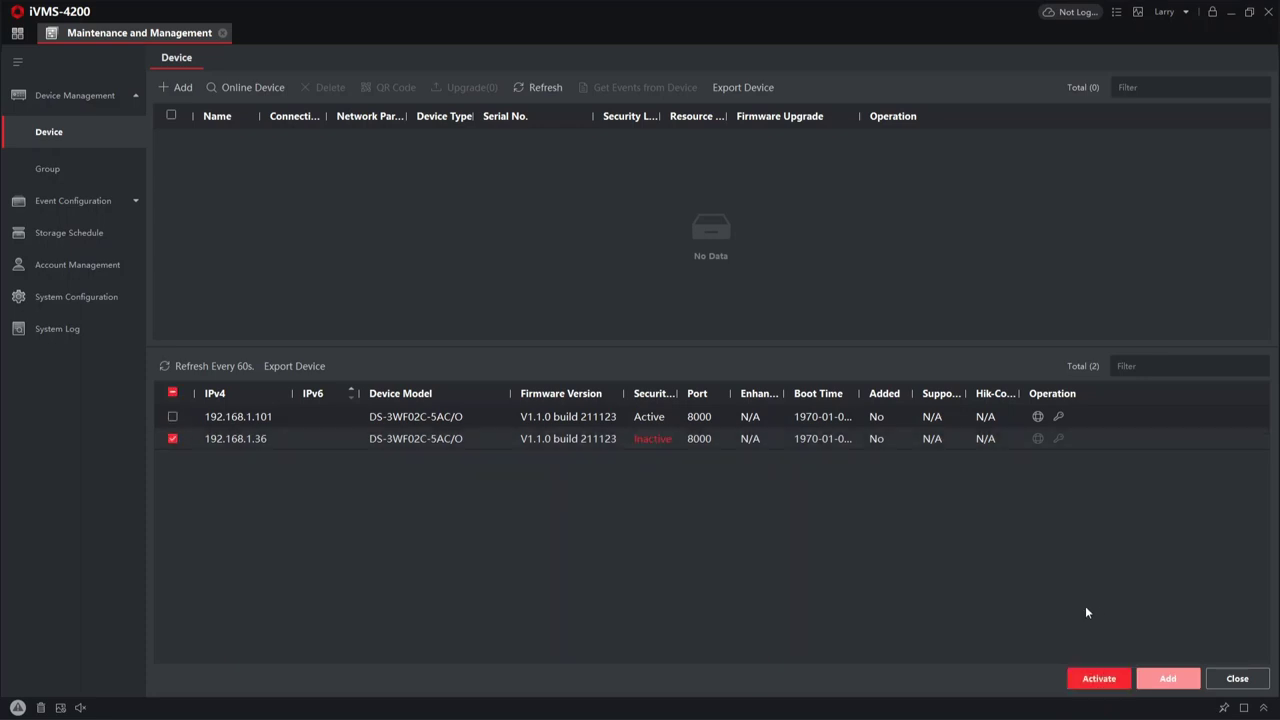
left_click(1113, 676)
left_click(735, 288)
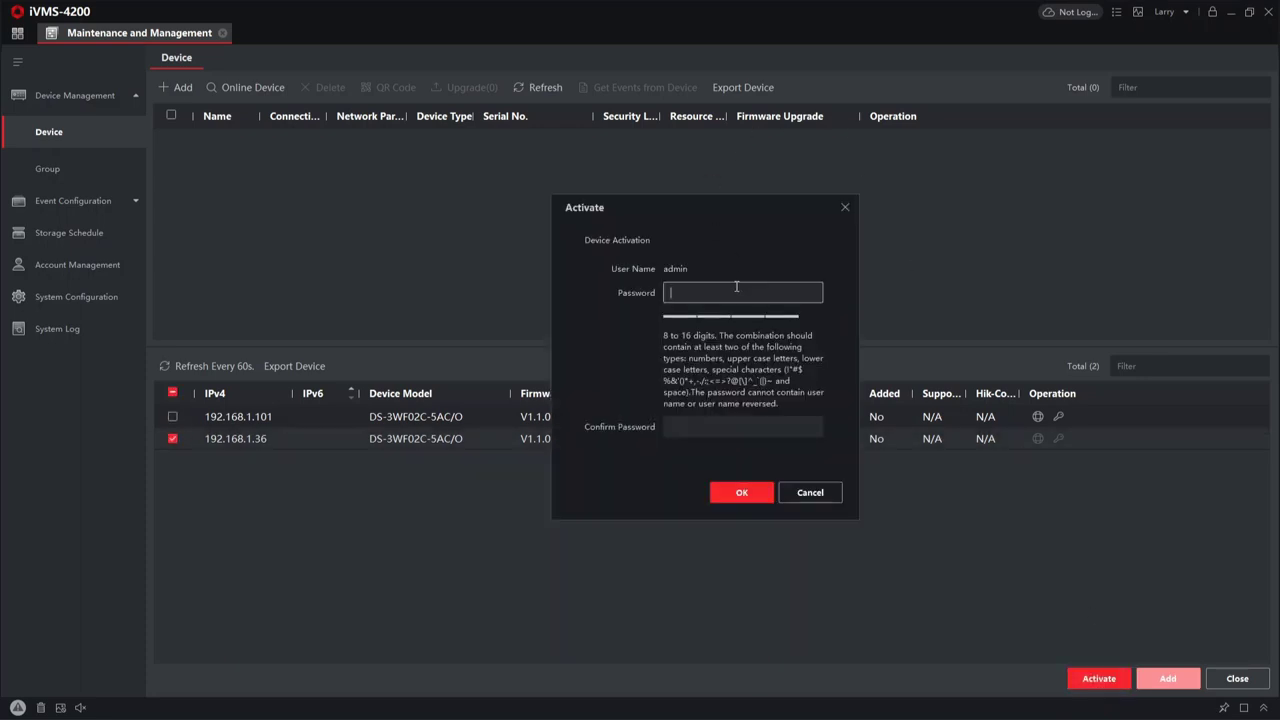
type("********")
left_click(705, 428)
type("********")
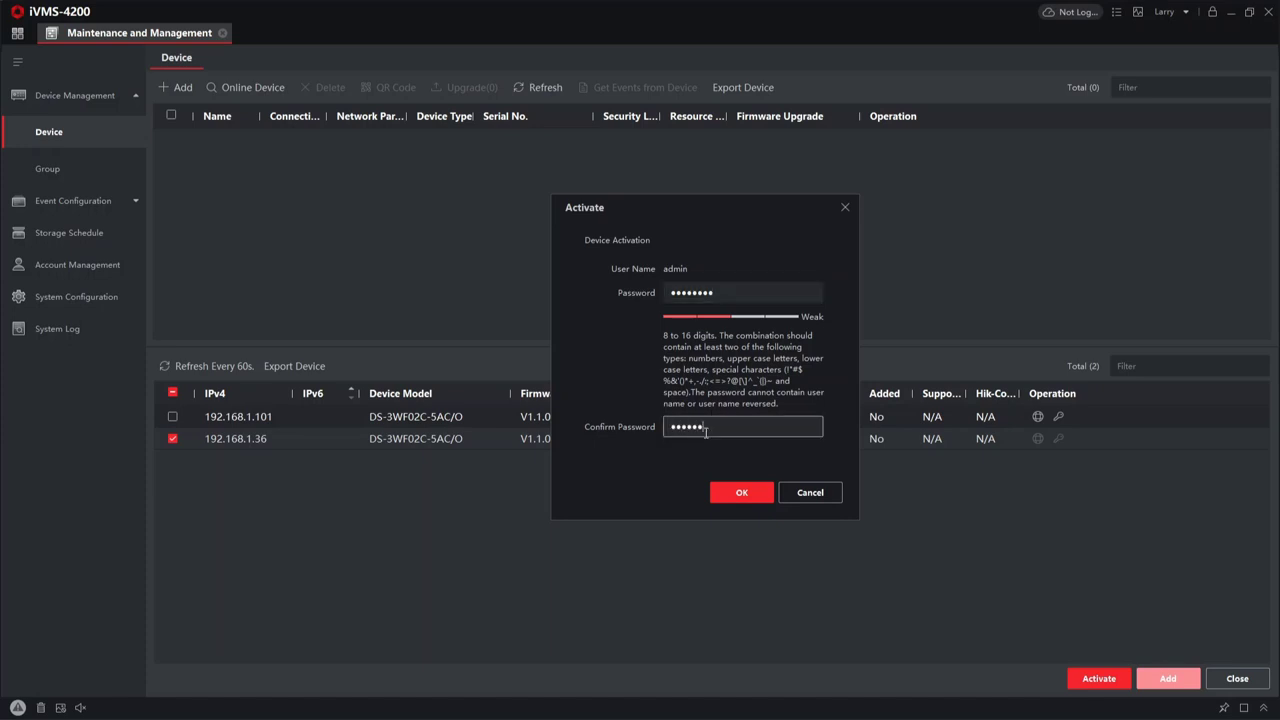
left_click(734, 497)
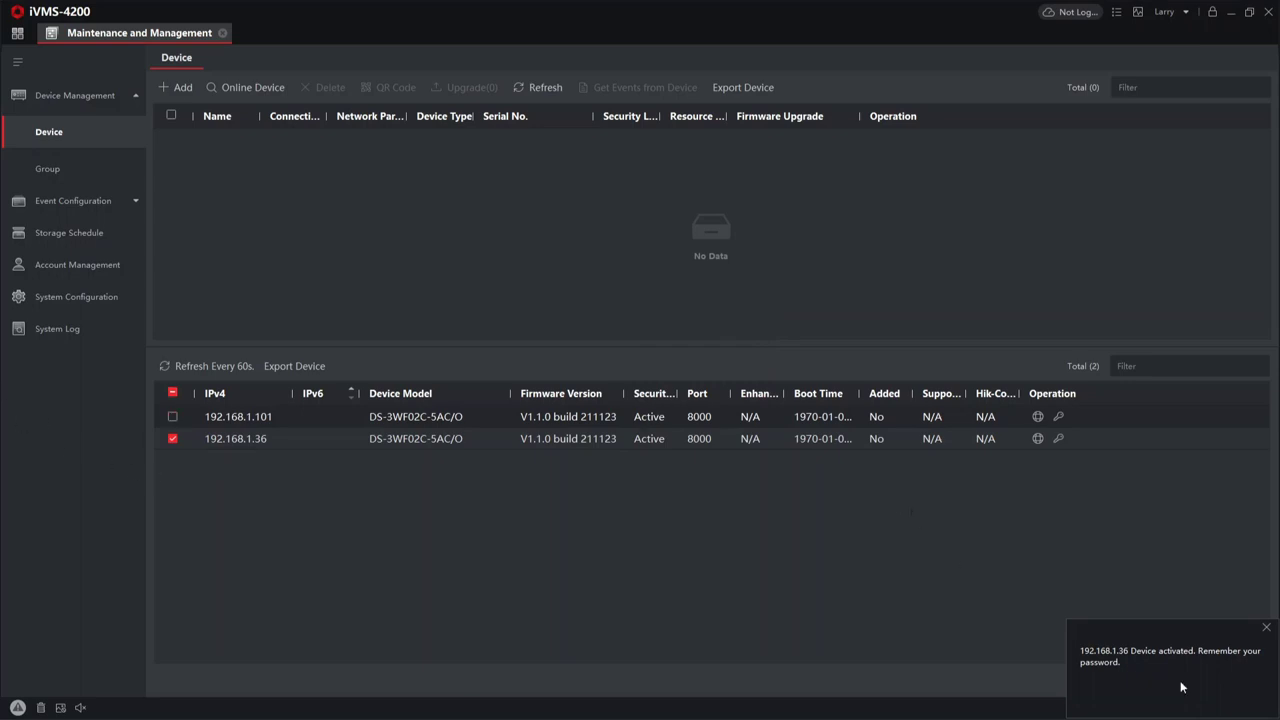
- Enable DHCP on the second bridge and apply it with the device password
left_click(1266, 628)
left_click(1036, 438)
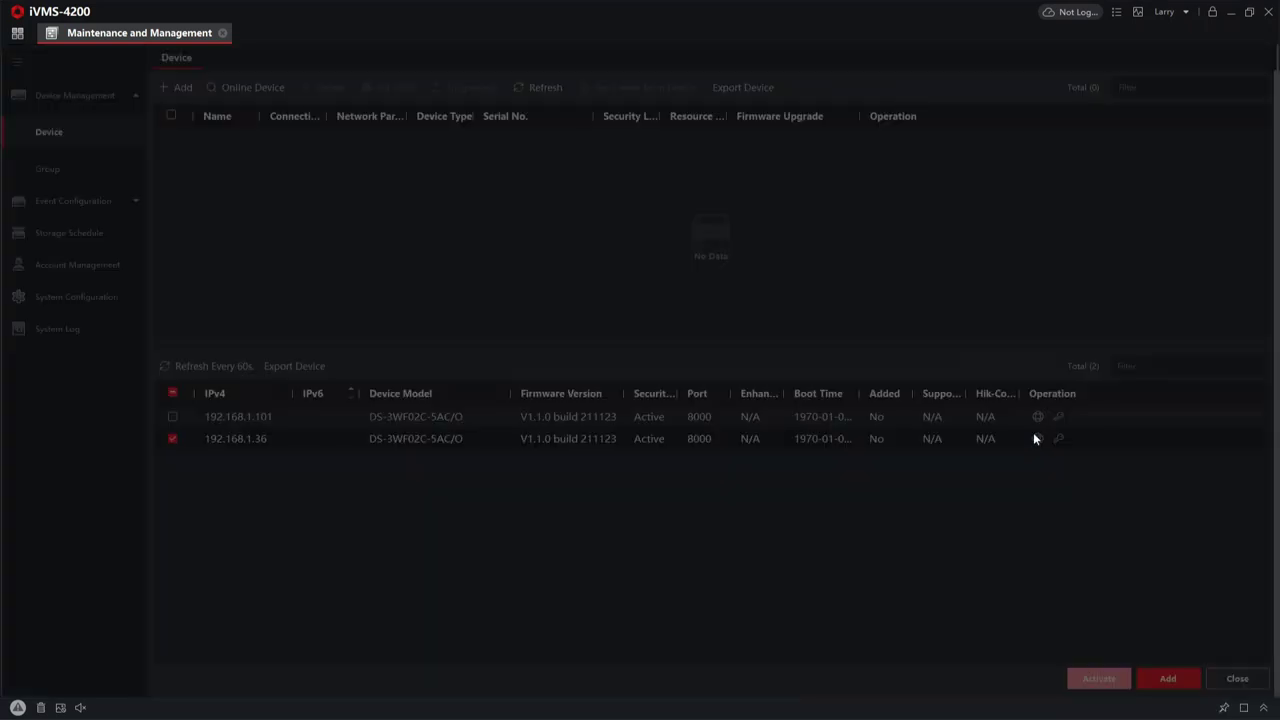
left_click(979, 195)
left_click(980, 362)
type("ab")
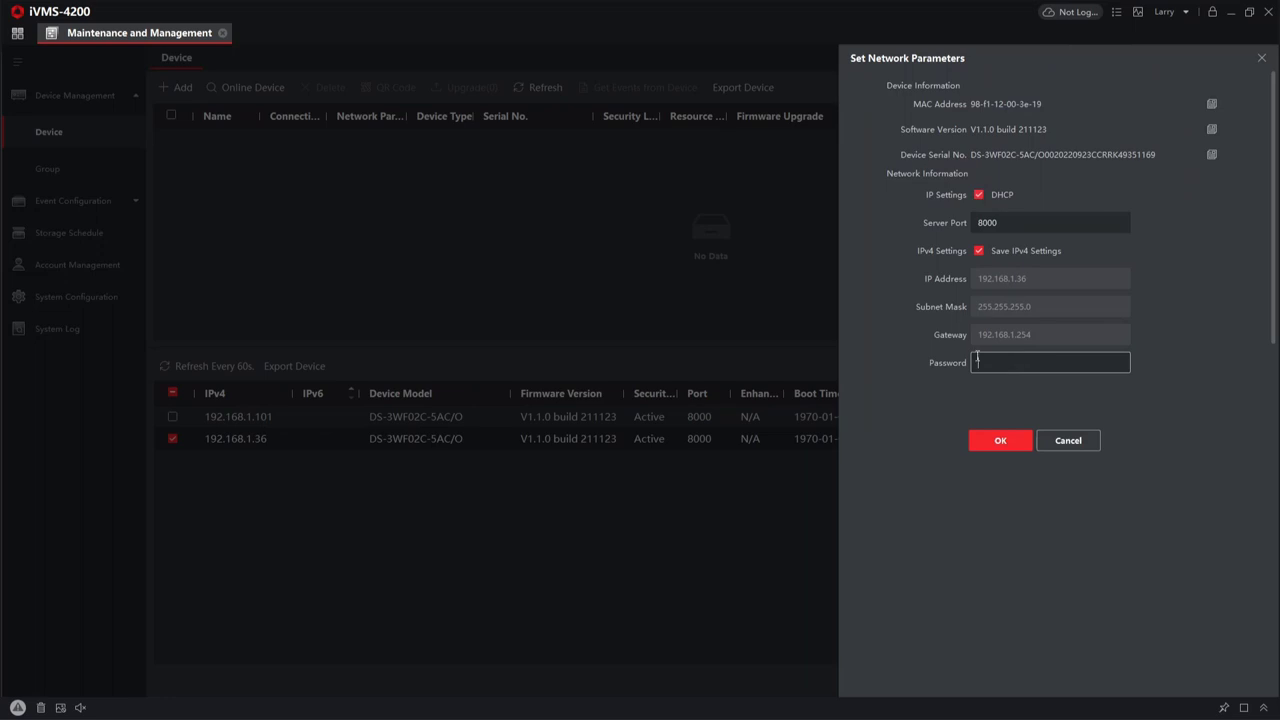
type("cdefgh")
left_click(1000, 440)
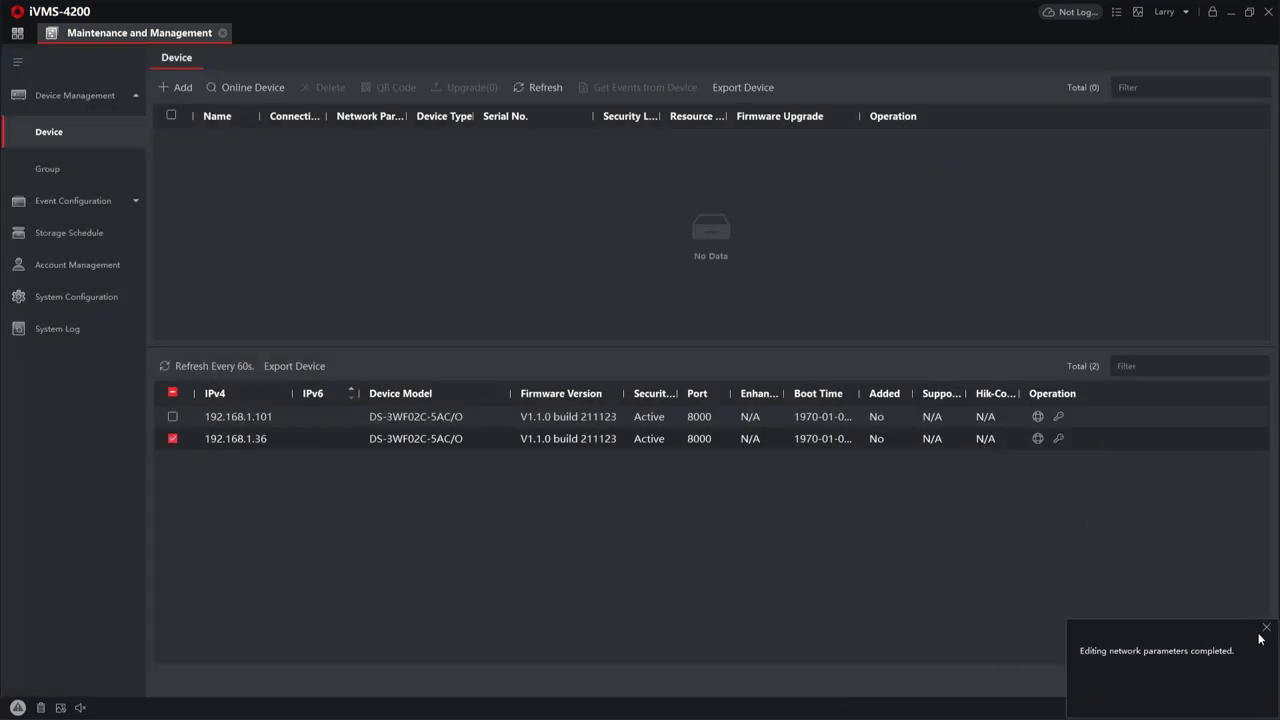
left_click(1264, 628)
- Refresh the list and turn DHCP off so the bridge keeps static 192.168.1.102
left_click(210, 371)
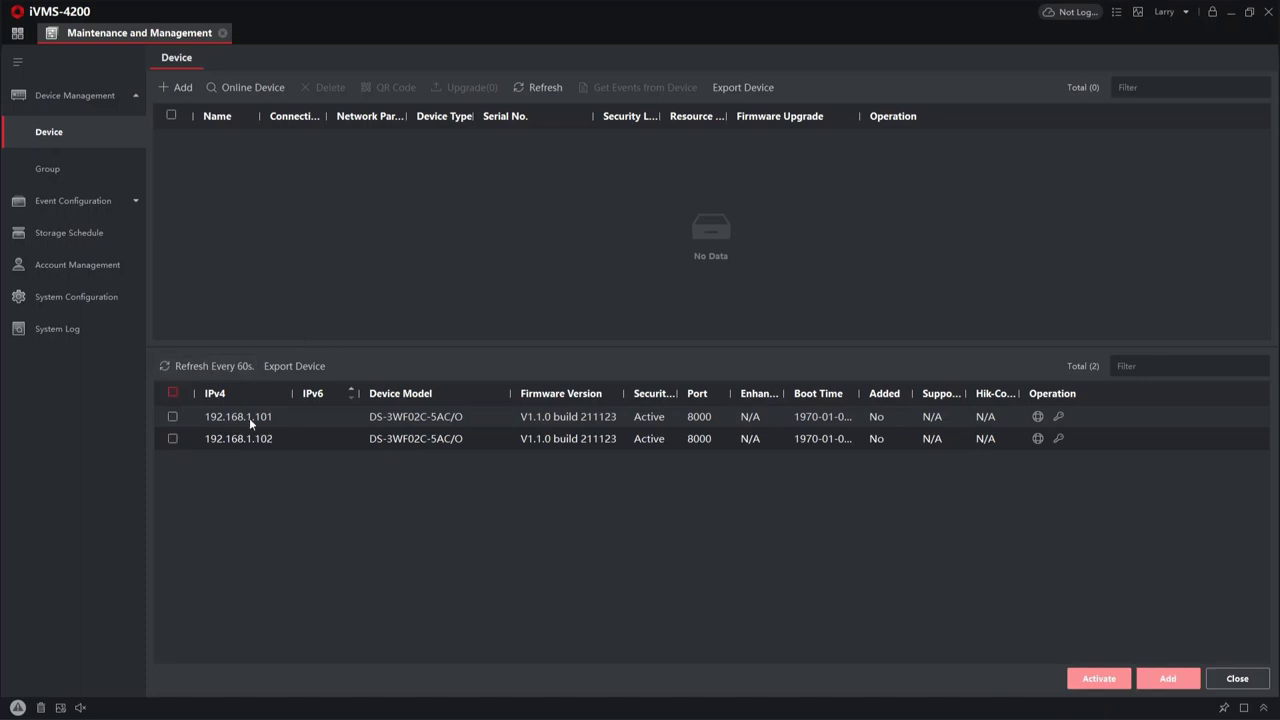
left_click(173, 439)
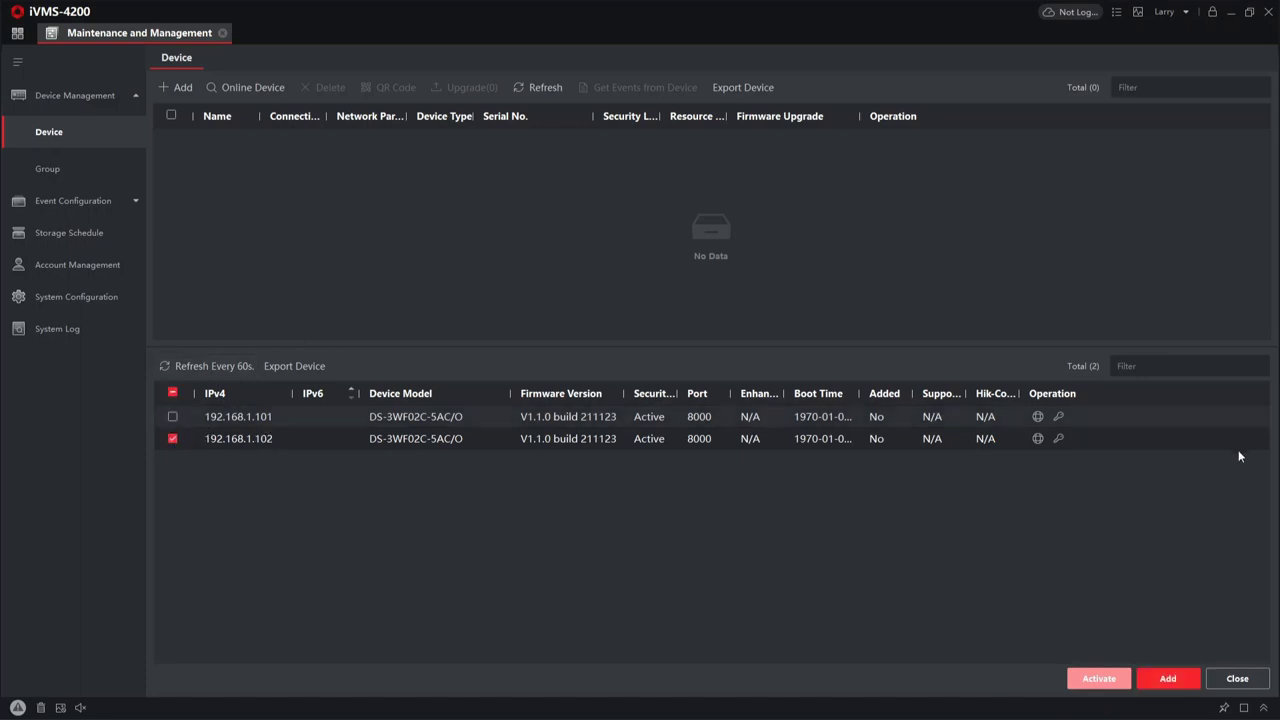
left_click(1038, 439)
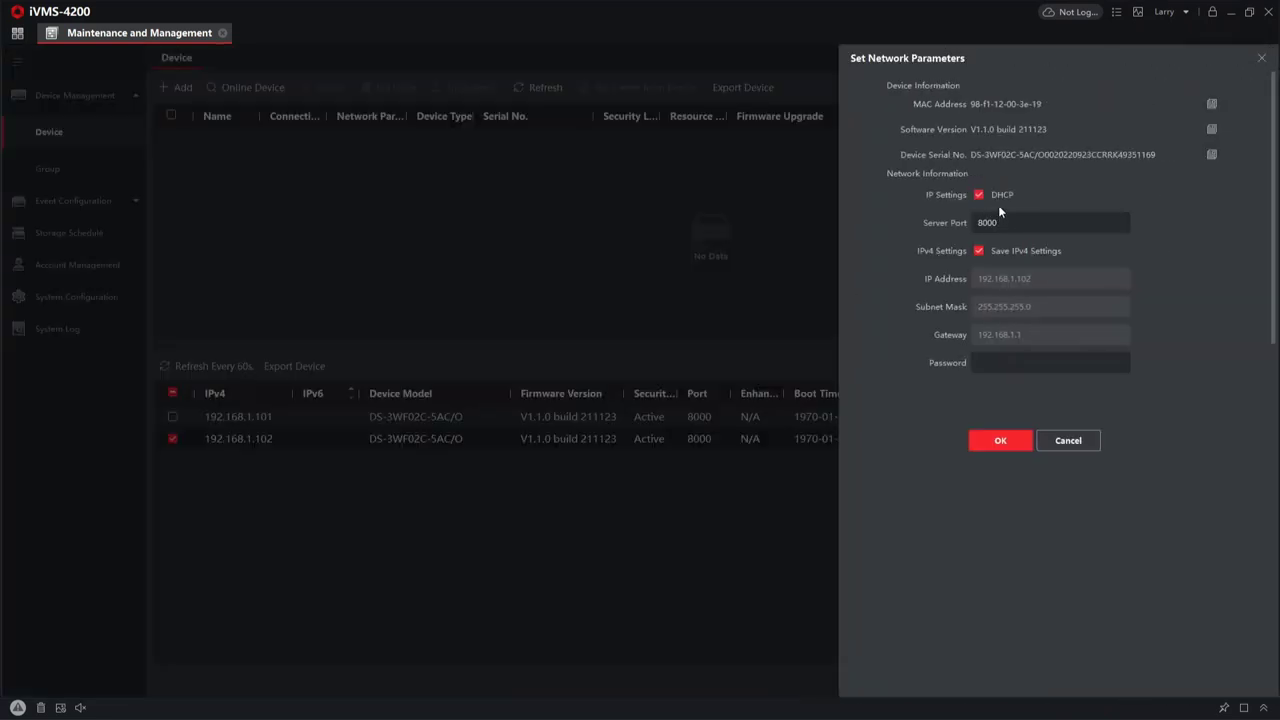
left_click(979, 195)
left_click(996, 360)
type("•")
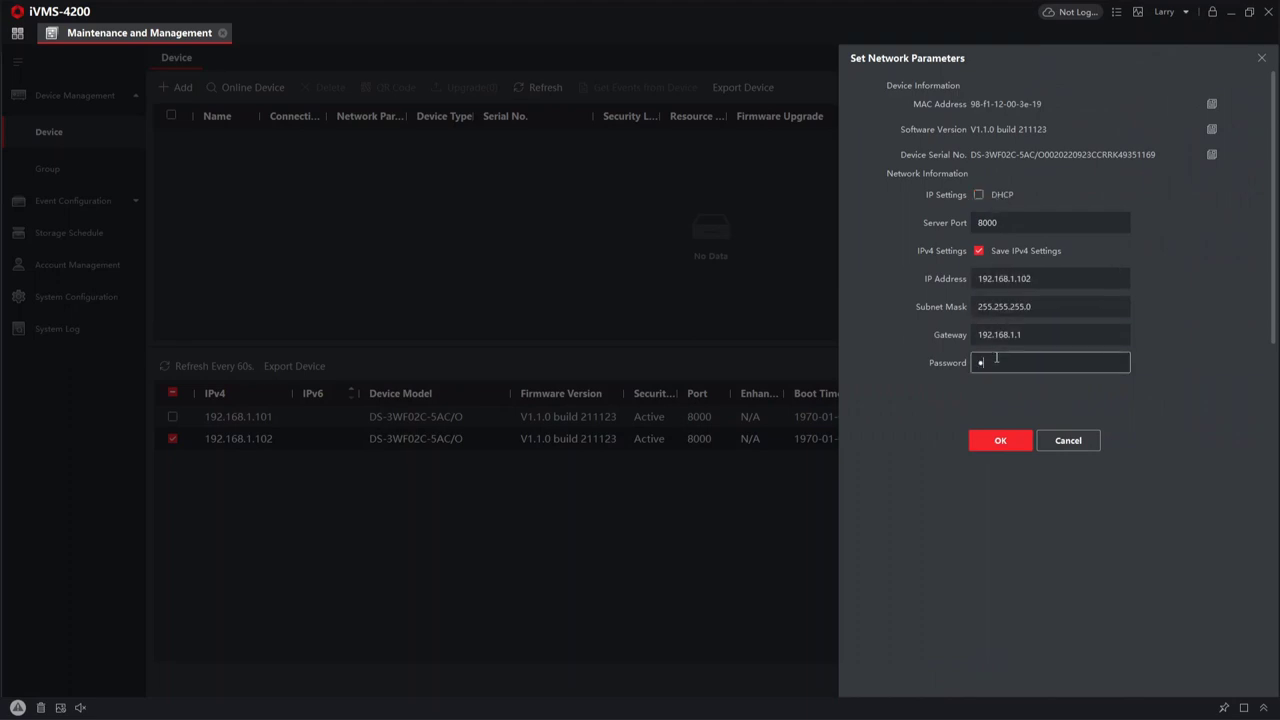
type("•••••••")
left_click(1024, 446)
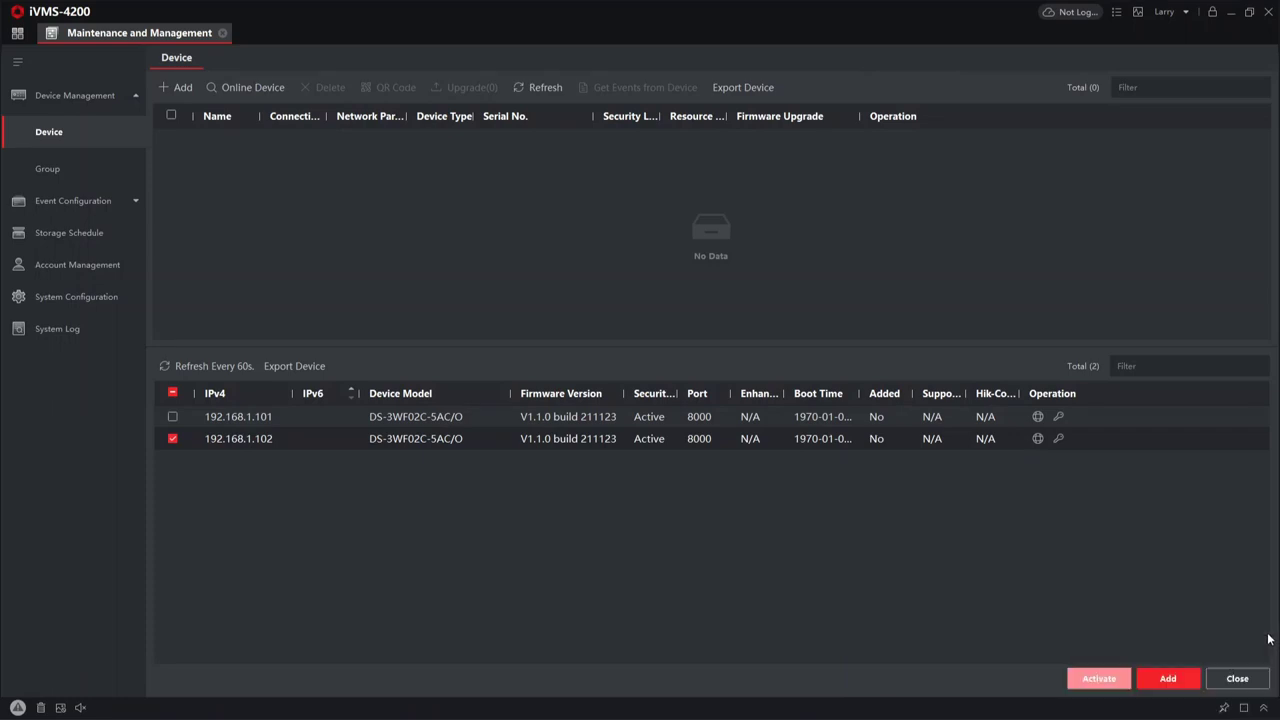
- Add the 192.168.1.101 bridge named 'Bridge 1' with user name admin and its password
left_click(172, 417)
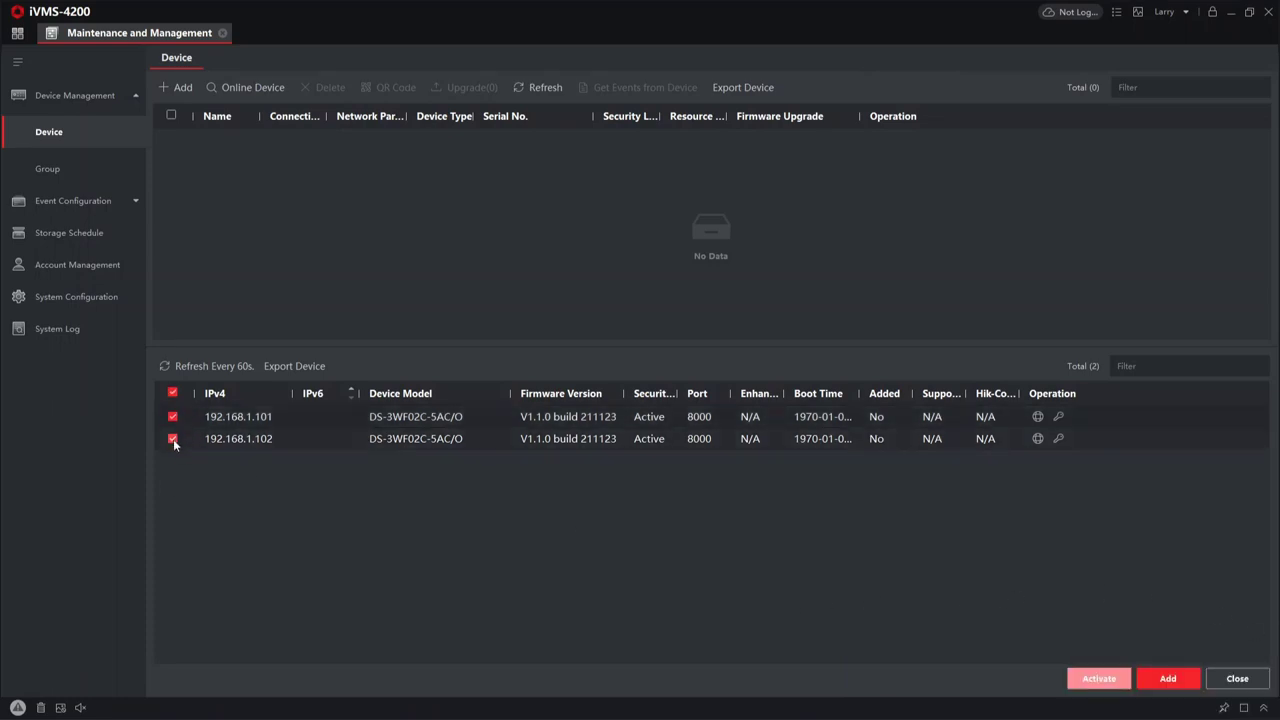
left_click(173, 439)
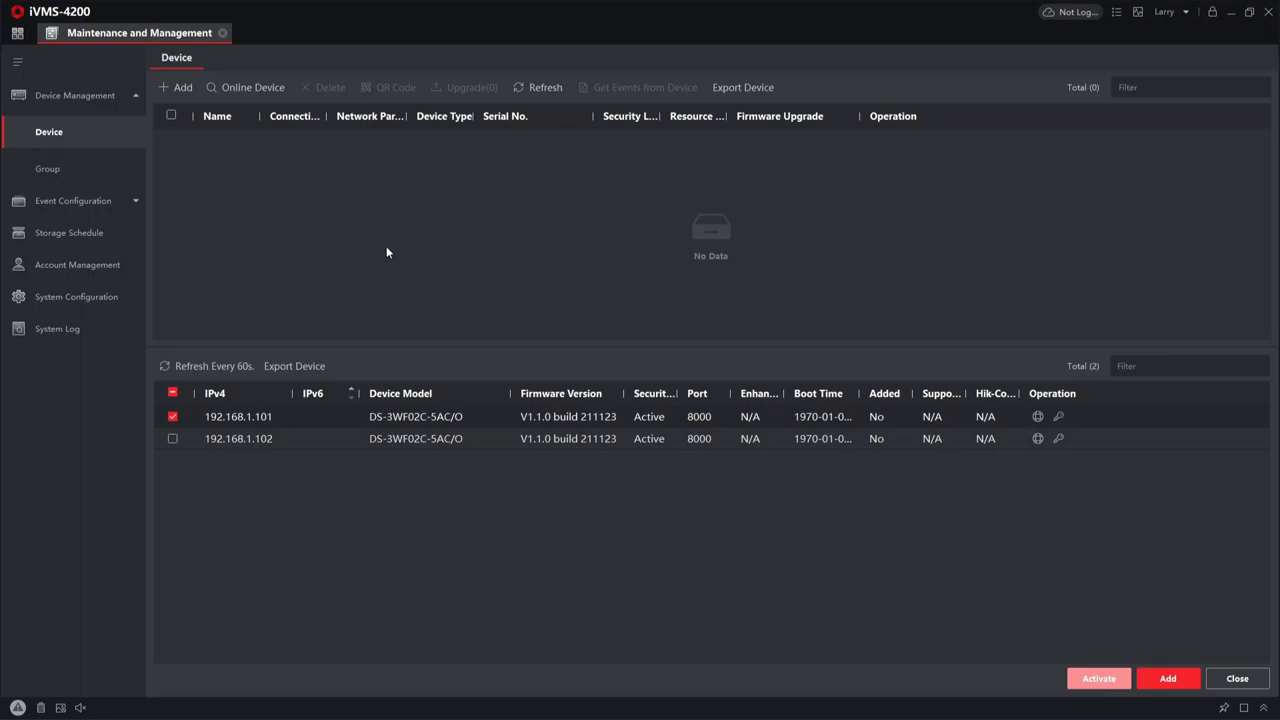
left_click(1167, 678)
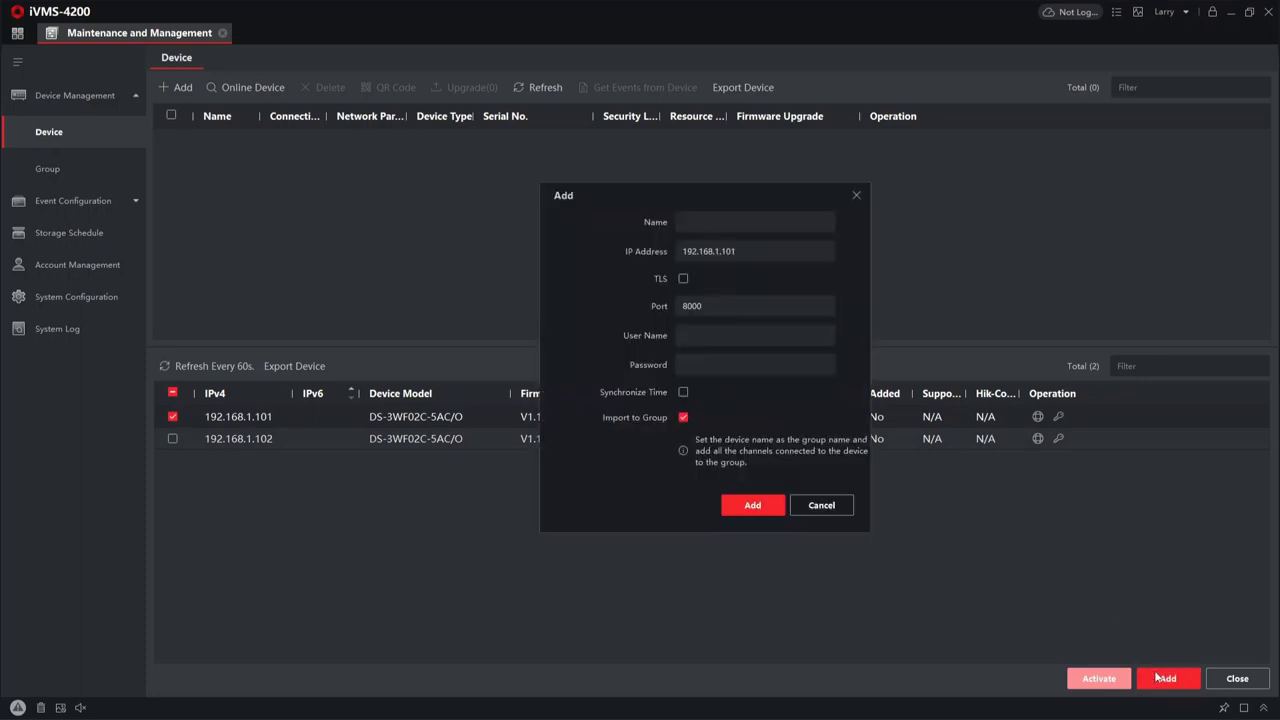
left_click(737, 221)
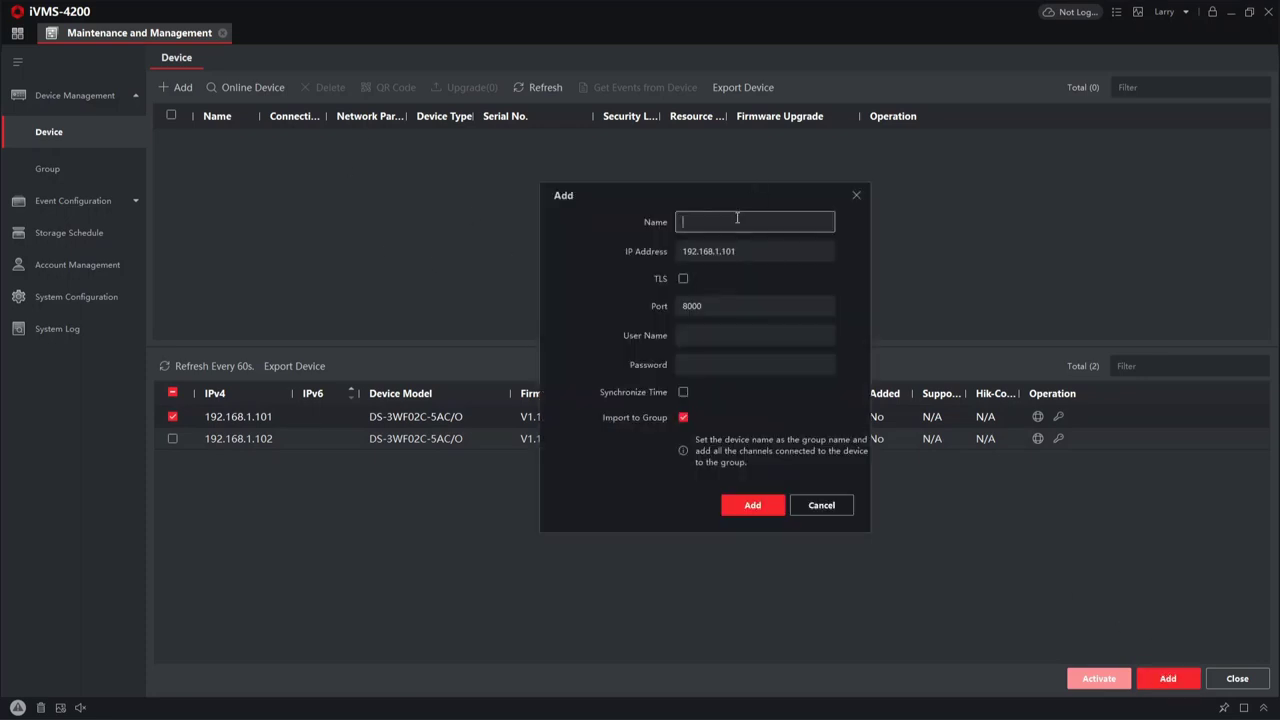
type("Bridge 1")
left_click(736, 328)
type("admin")
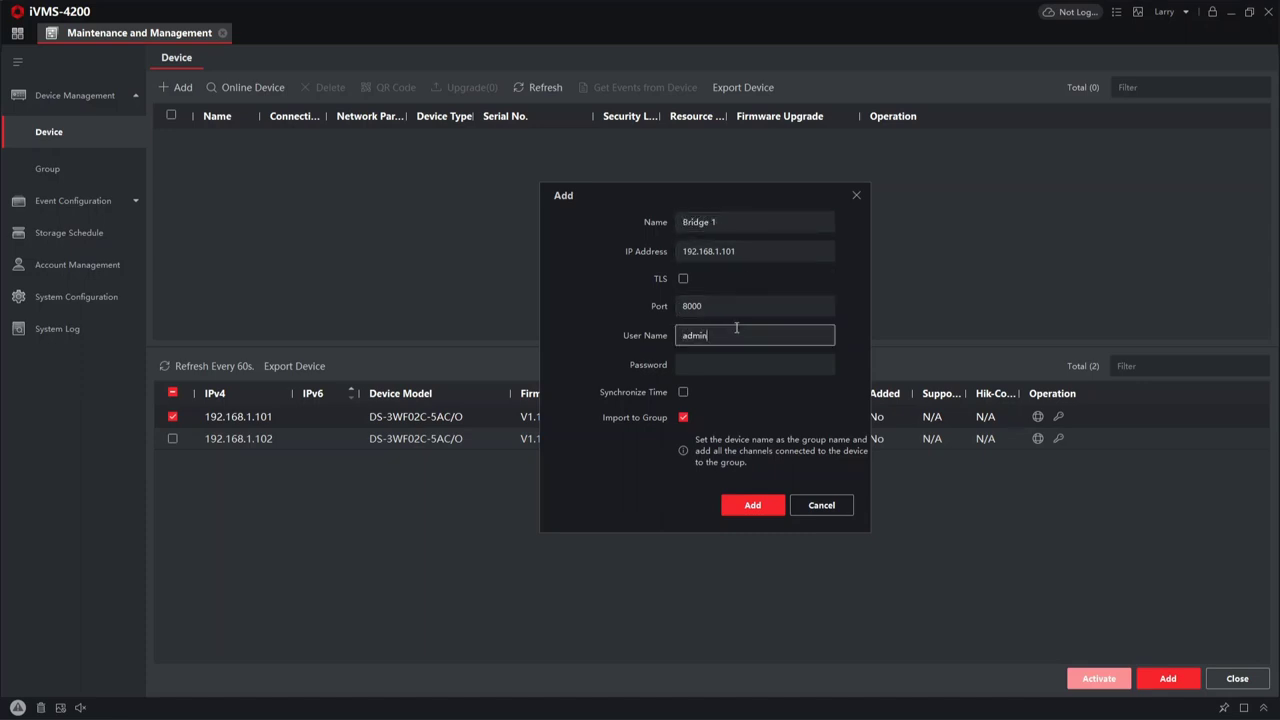
key("Tab")
type("********")
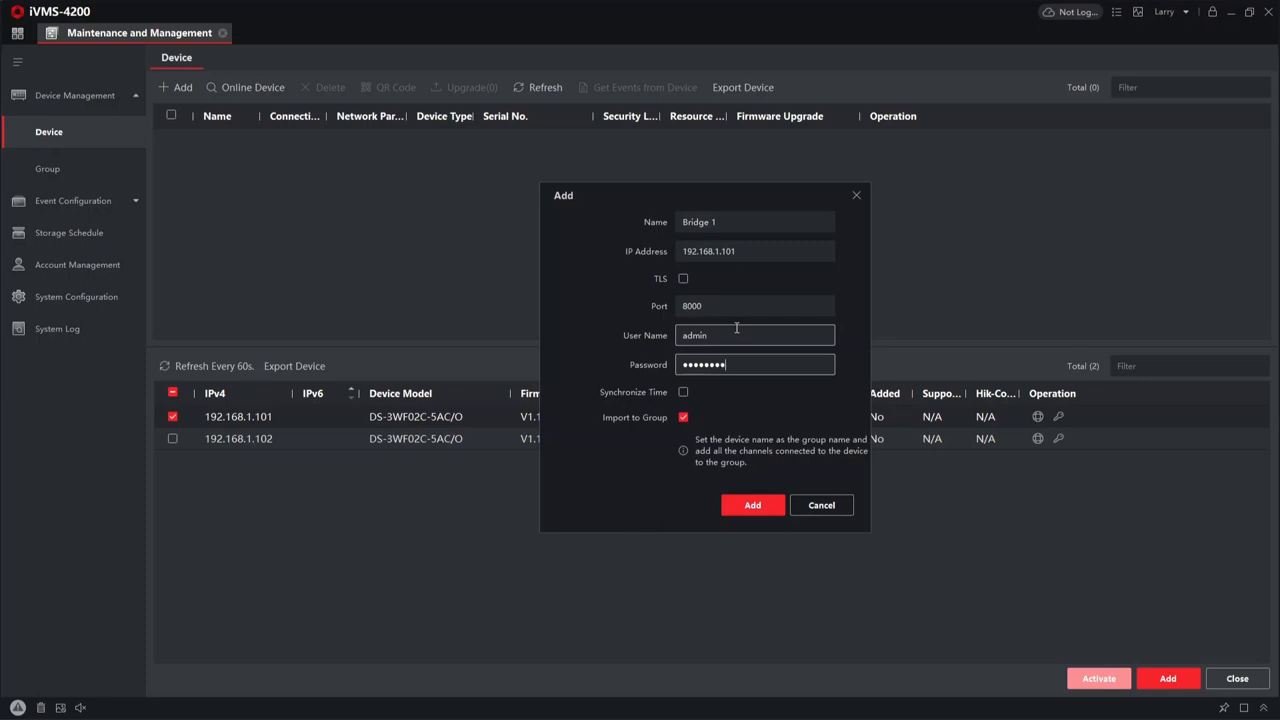
left_click(759, 504)
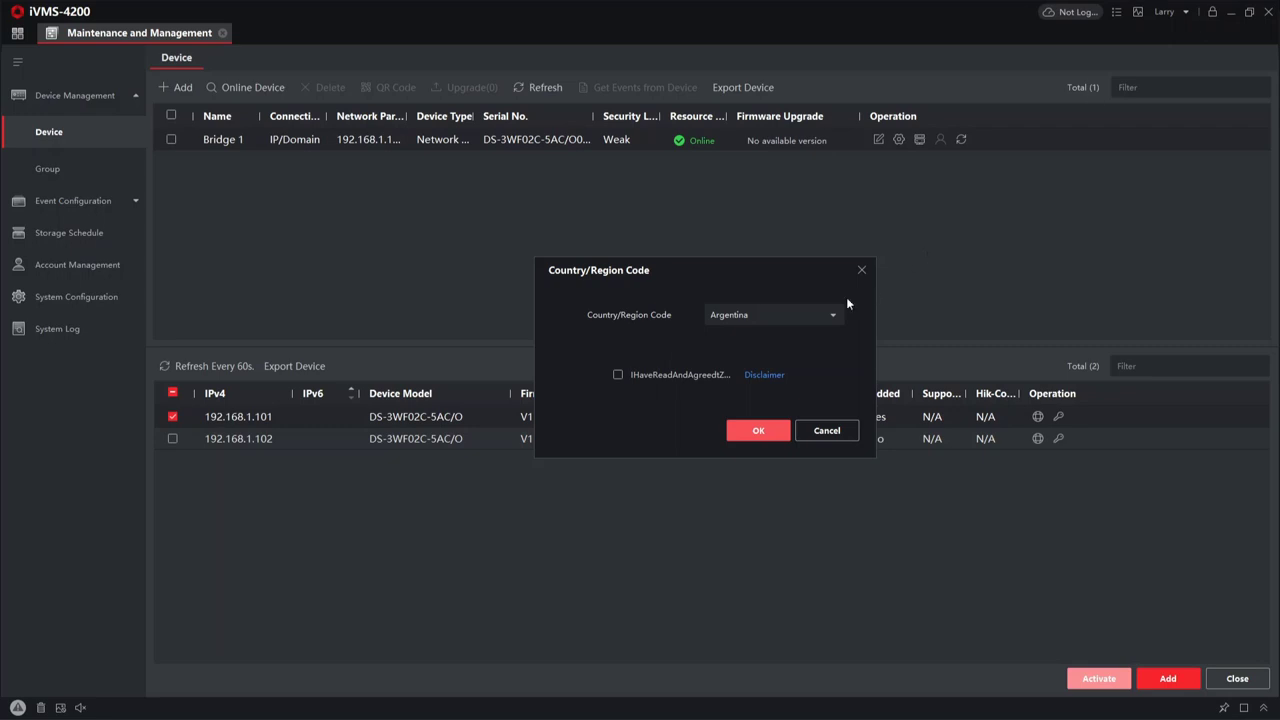
- Choose GreatBritain as Bridge 1's region code, agree to the disclaimer and confirm
left_click(767, 320)
scroll(792, 377, "down", 20)
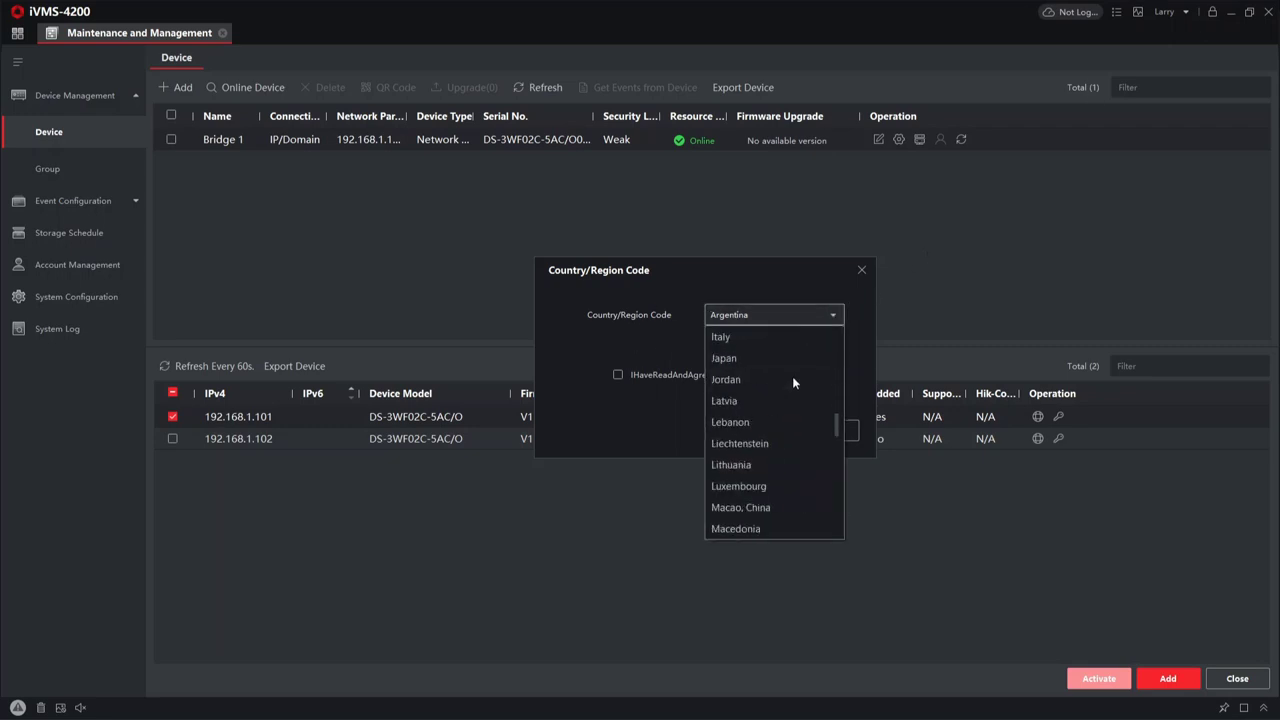
scroll(792, 379, "down", 5)
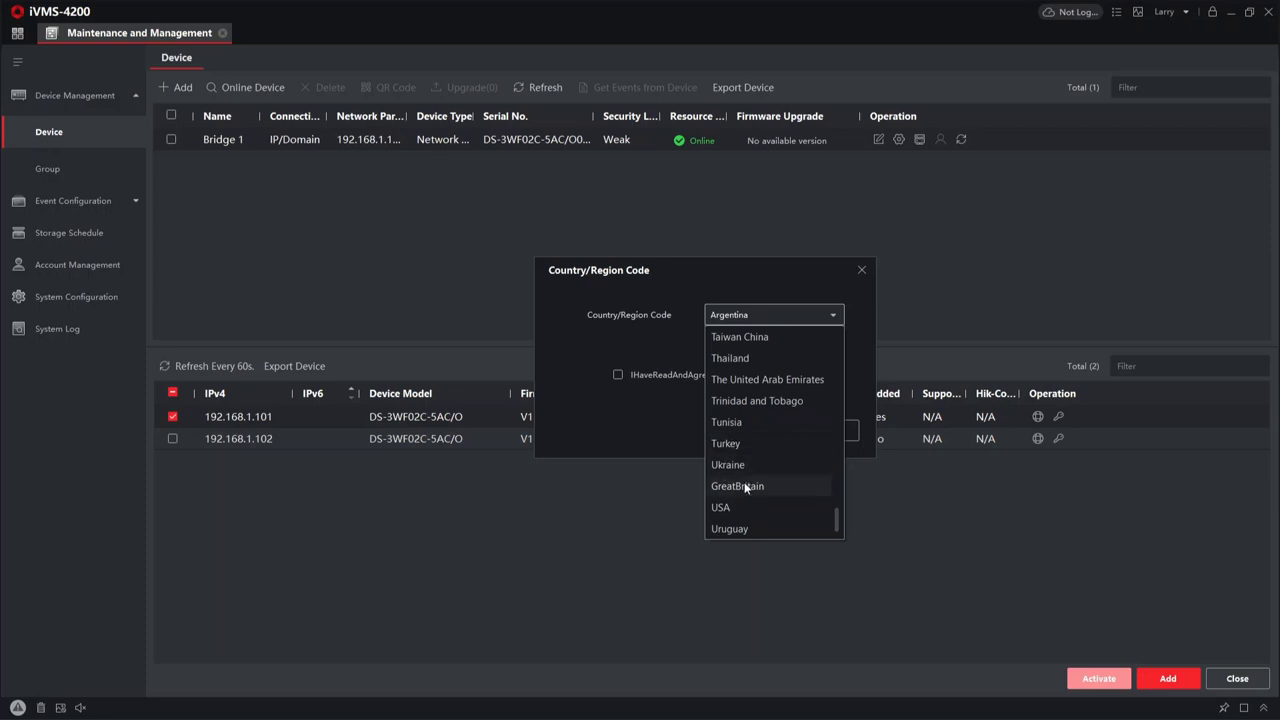
scroll(745, 487, "down", 1)
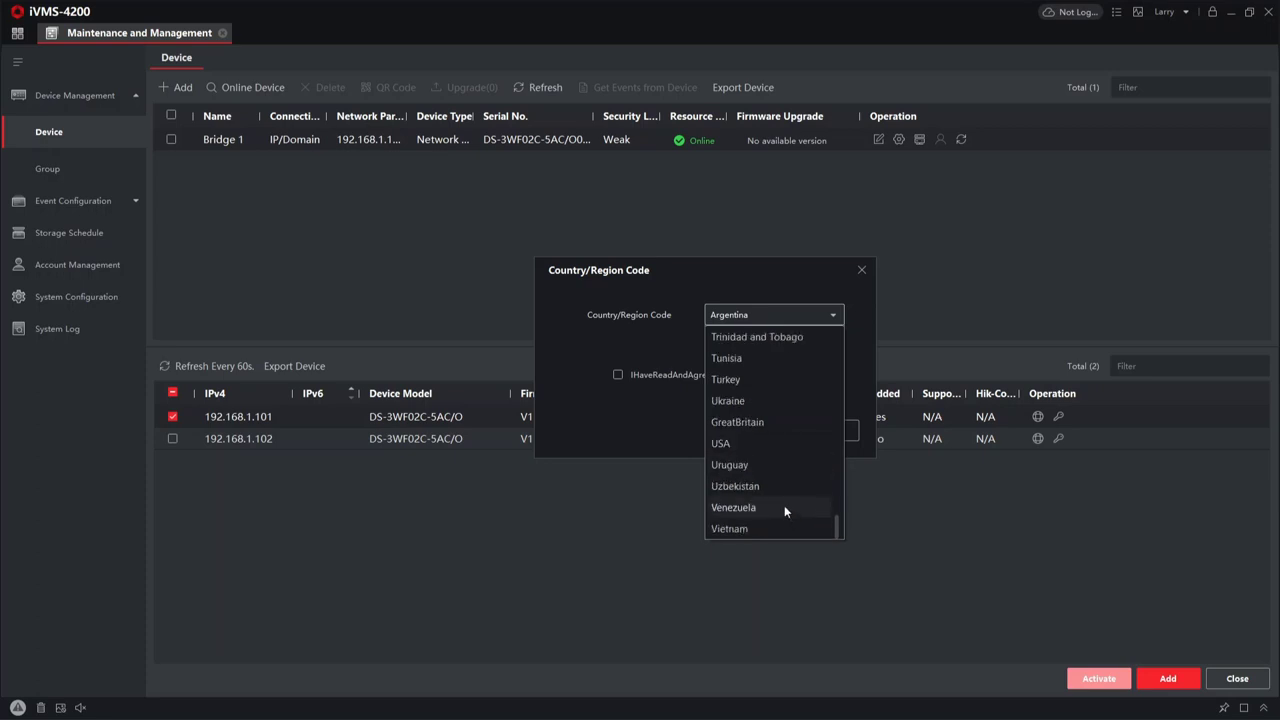
left_click(772, 436)
left_click(634, 375)
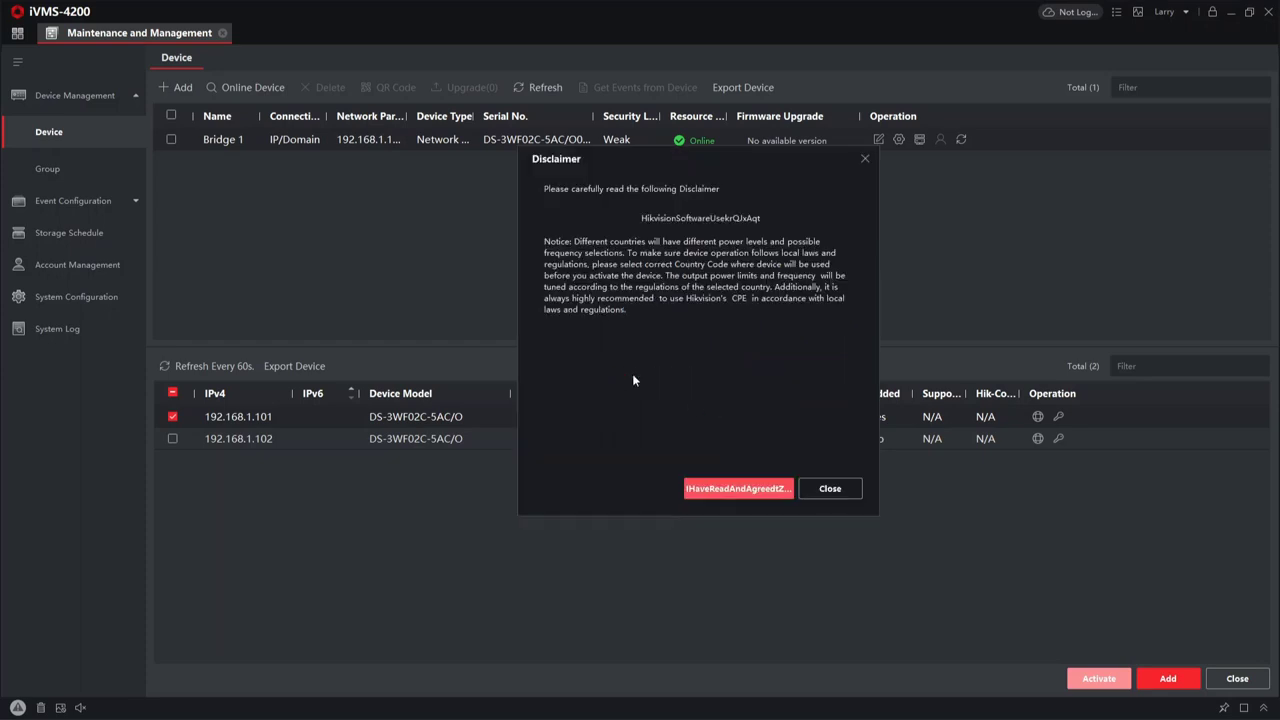
left_click(712, 489)
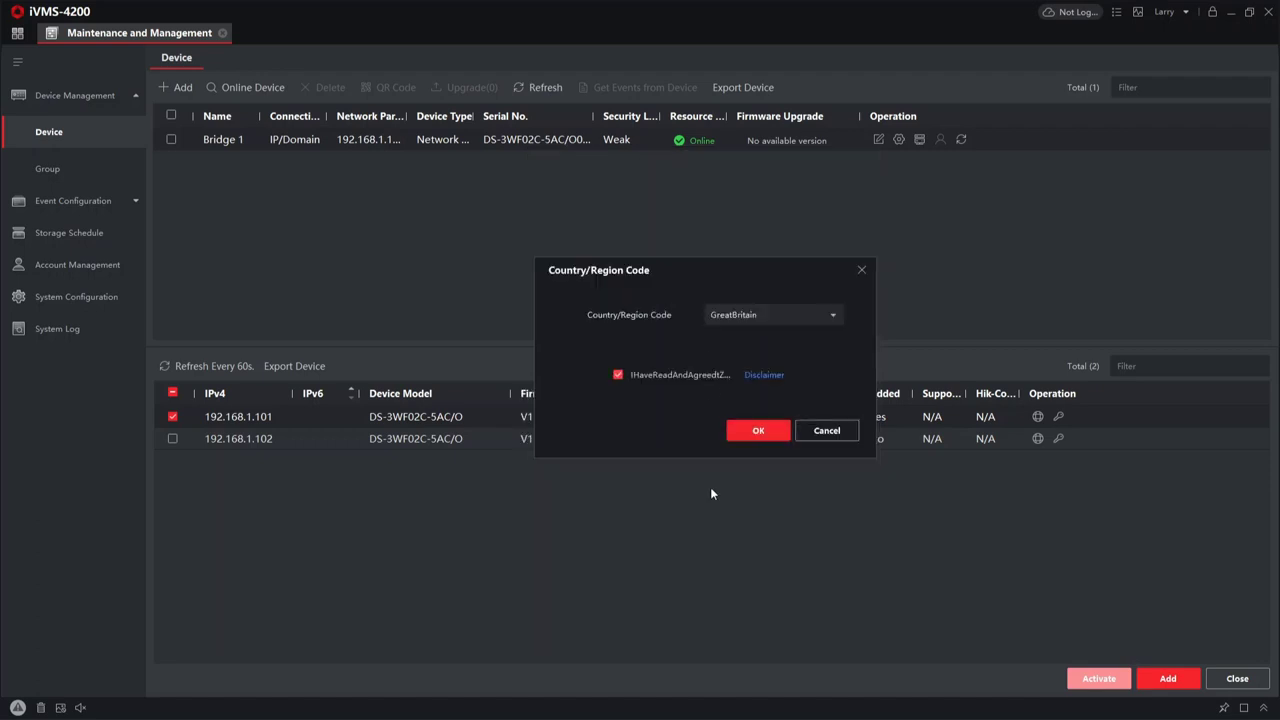
left_click(748, 432)
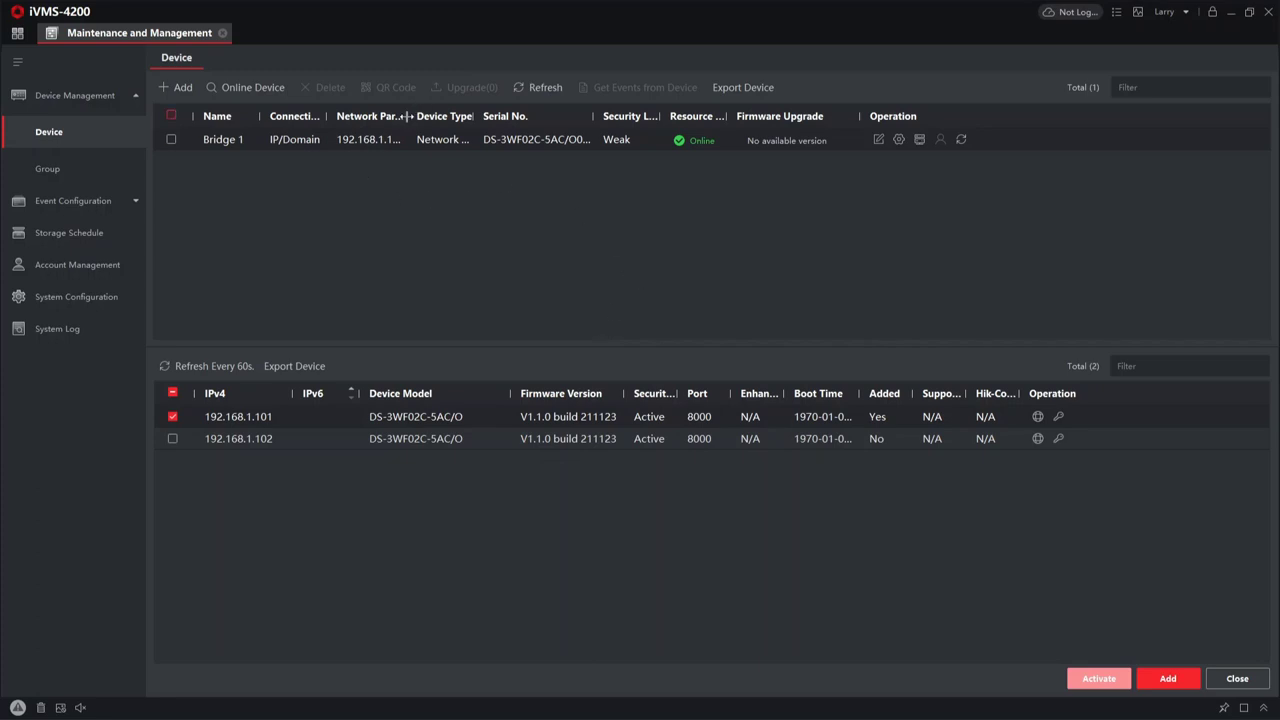
- Widen the Network Parameters column and select only the 192.168.1.102 bridge
left_click_drag(409, 116, 431, 116)
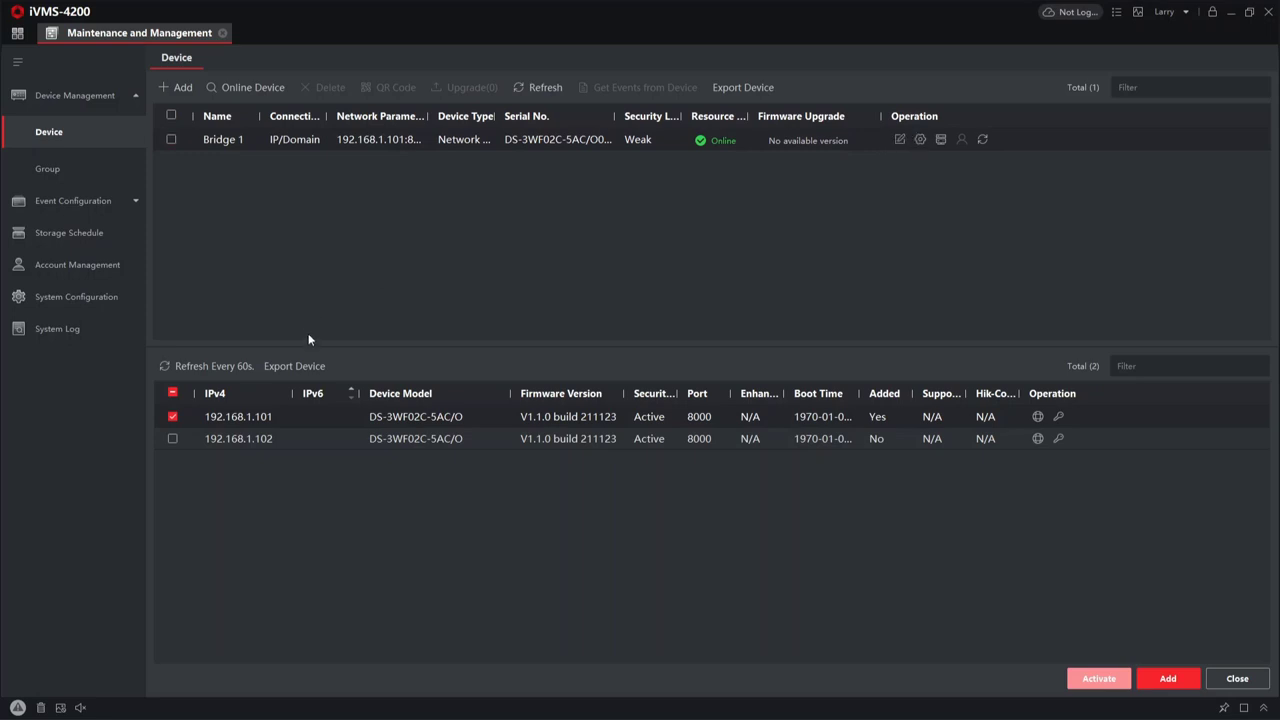
left_click(171, 417)
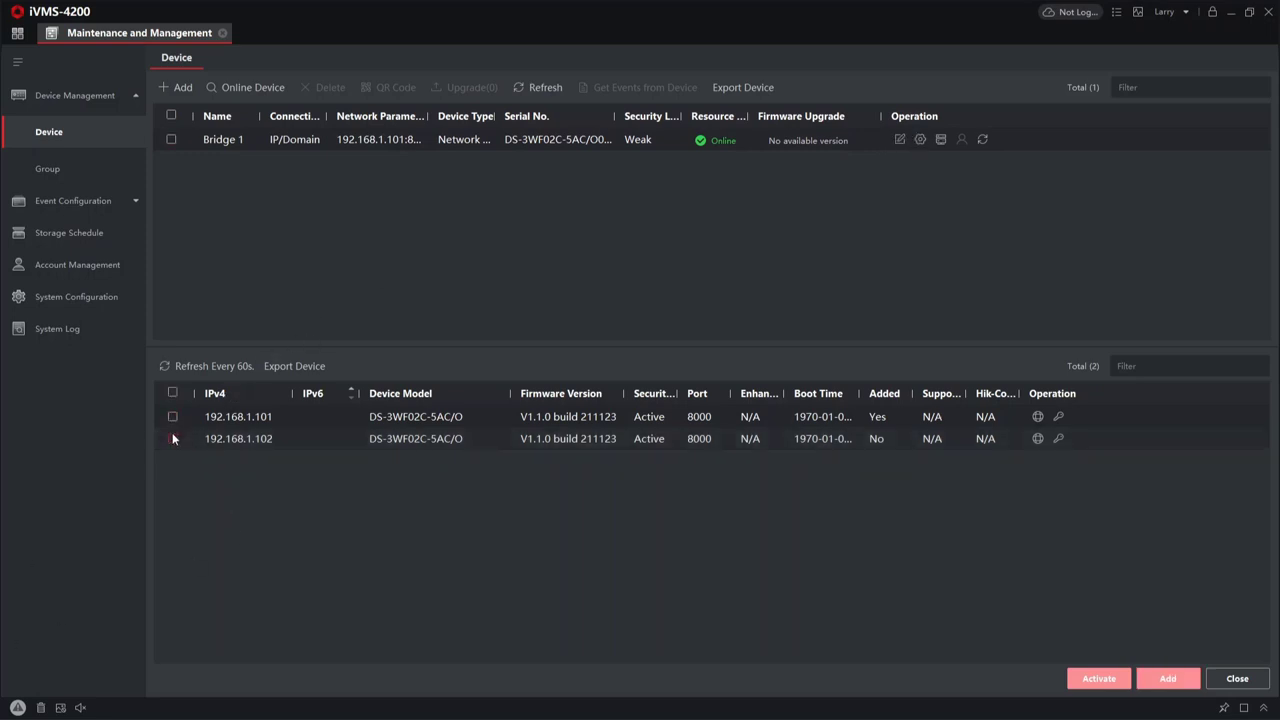
left_click(172, 437)
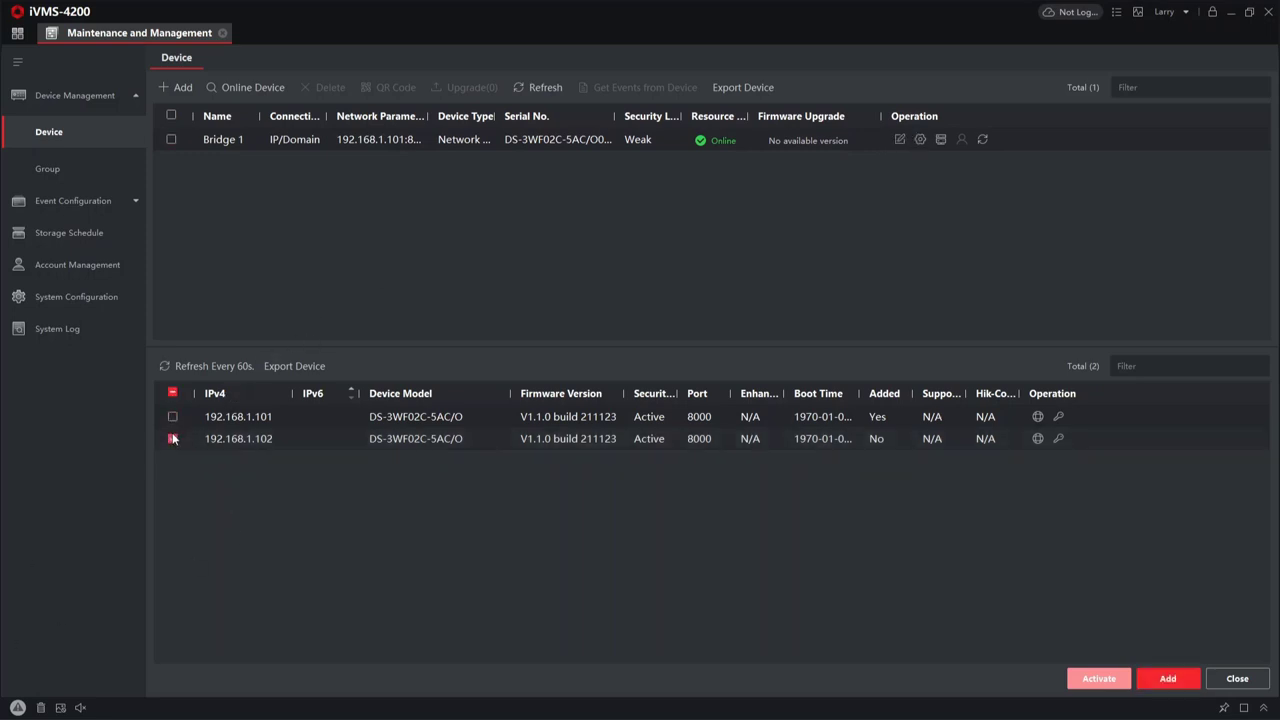
left_click(1037, 438)
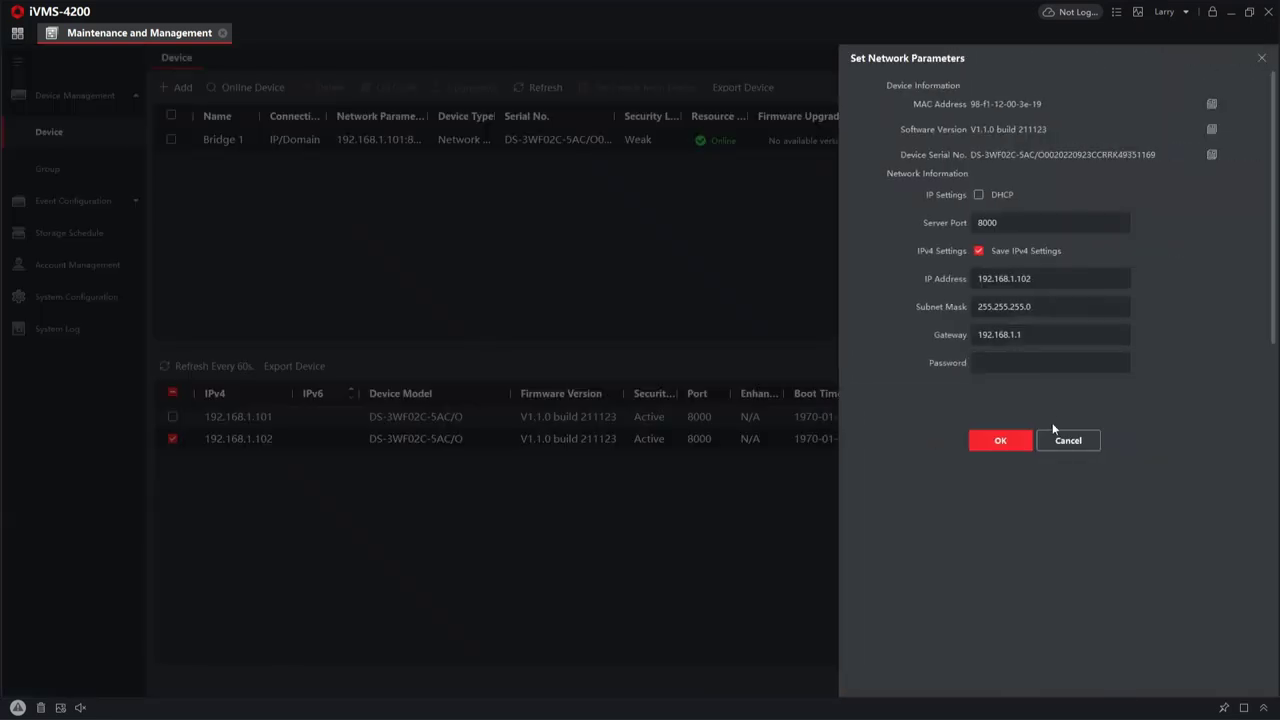
left_click(1057, 435)
- Add the selected bridge under the name 'Bridge 2'
left_click(1160, 679)
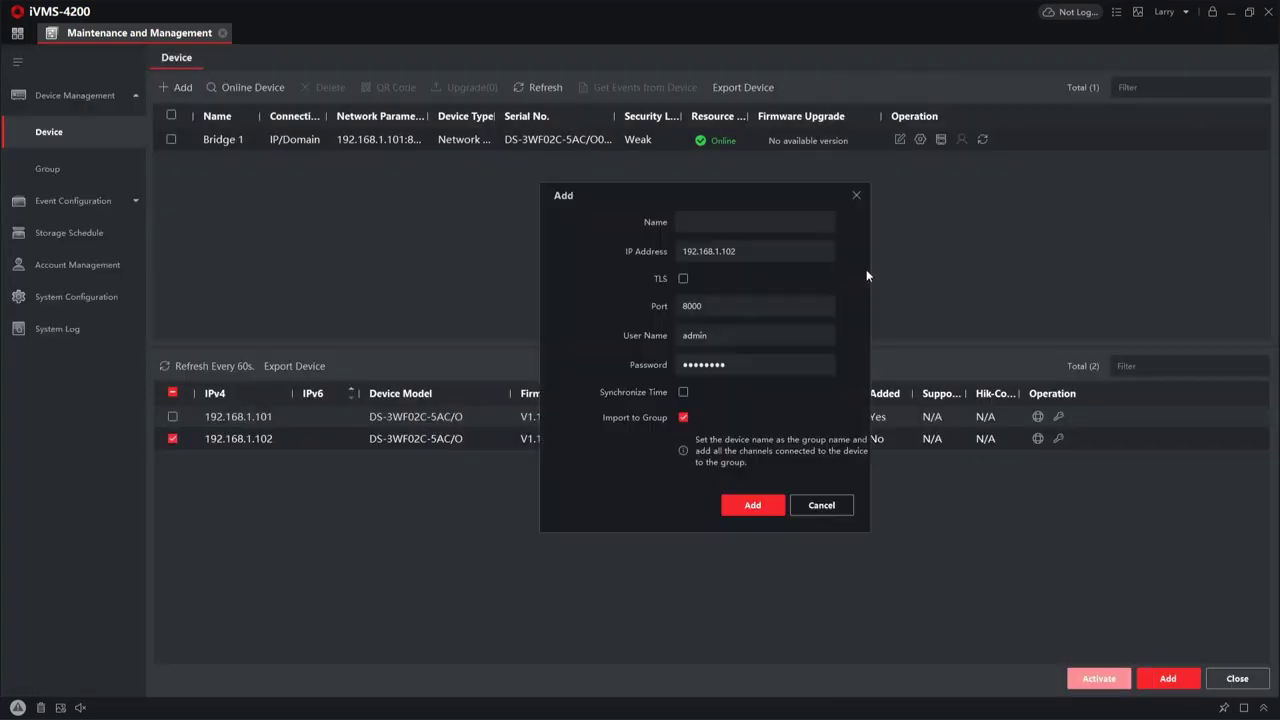
left_click(760, 222)
type("Bridge 2")
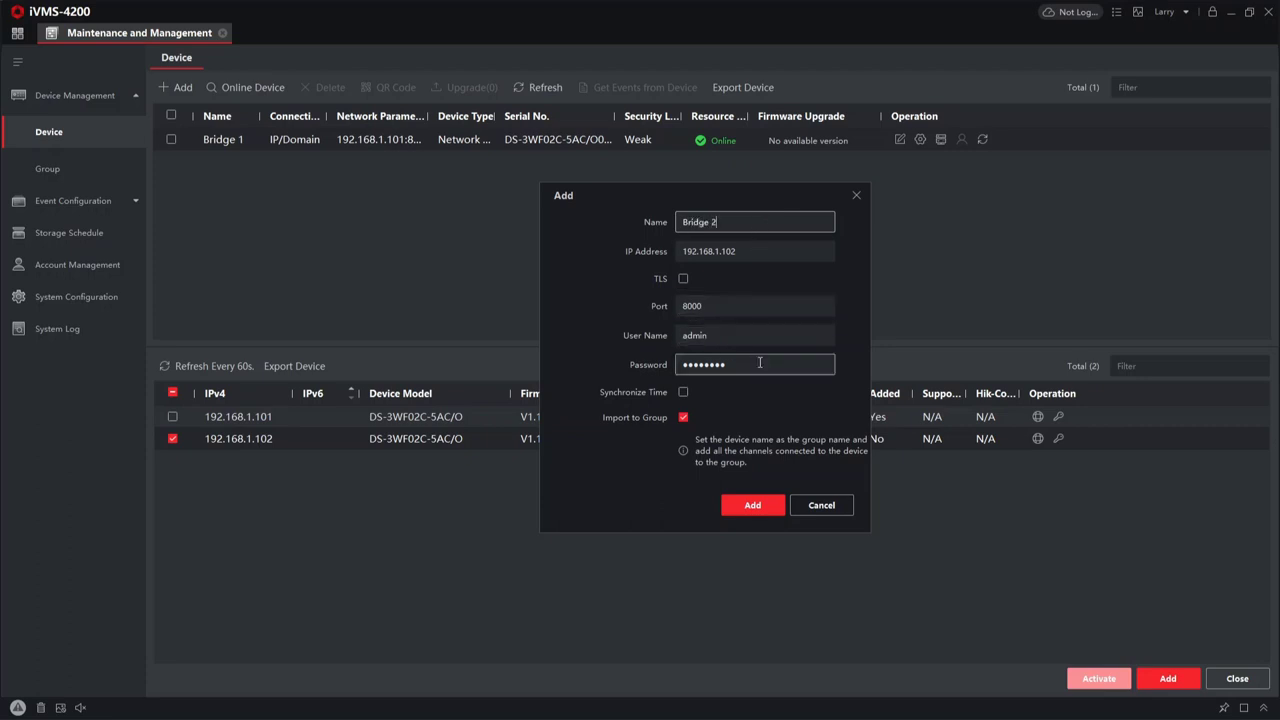
left_click(752, 504)
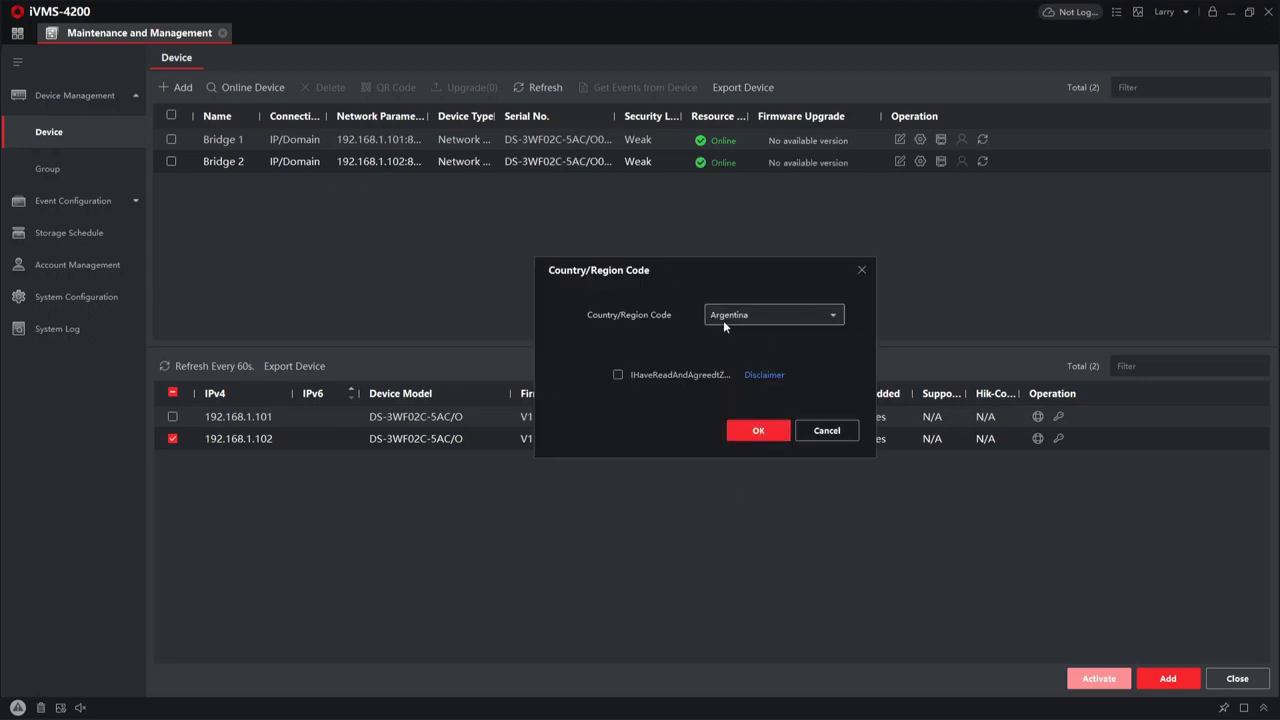
- Choose GreatBritain as Bridge 2's region code, agree to the disclaimer and confirm
left_click(723, 316)
scroll(759, 421, "down", 5)
scroll(759, 421, "down", 20)
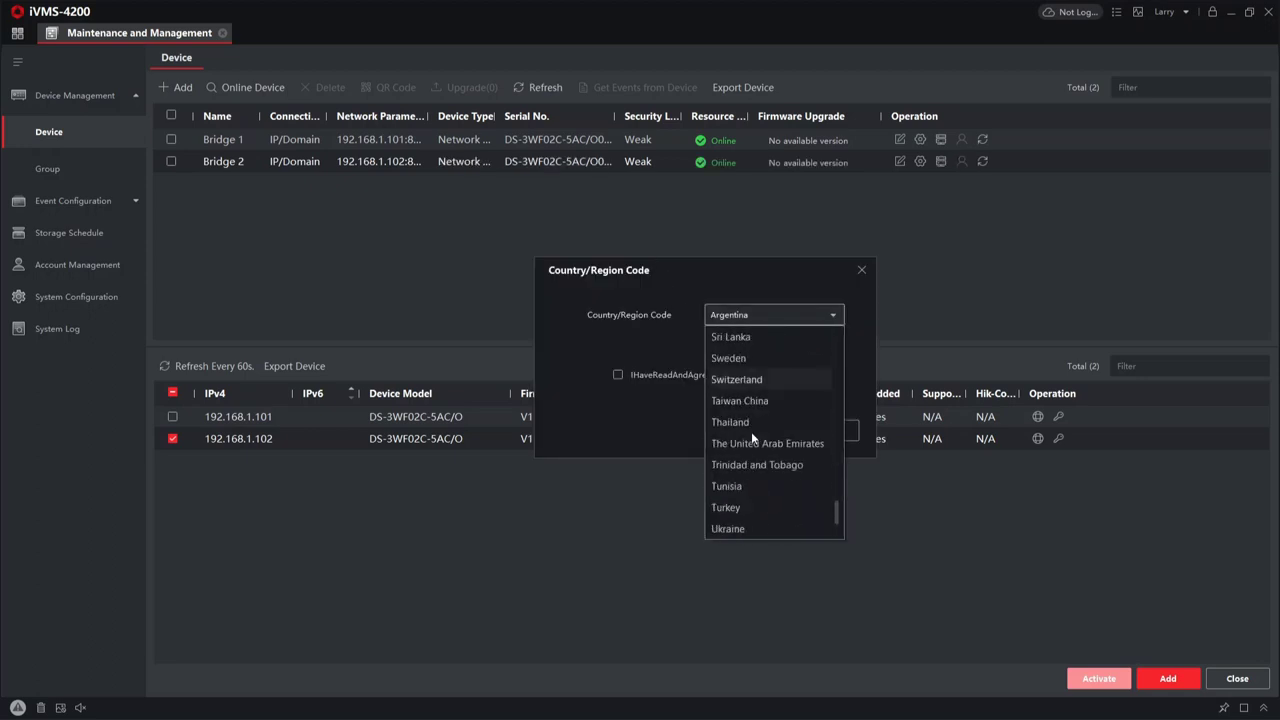
left_click(751, 431)
left_click(676, 375)
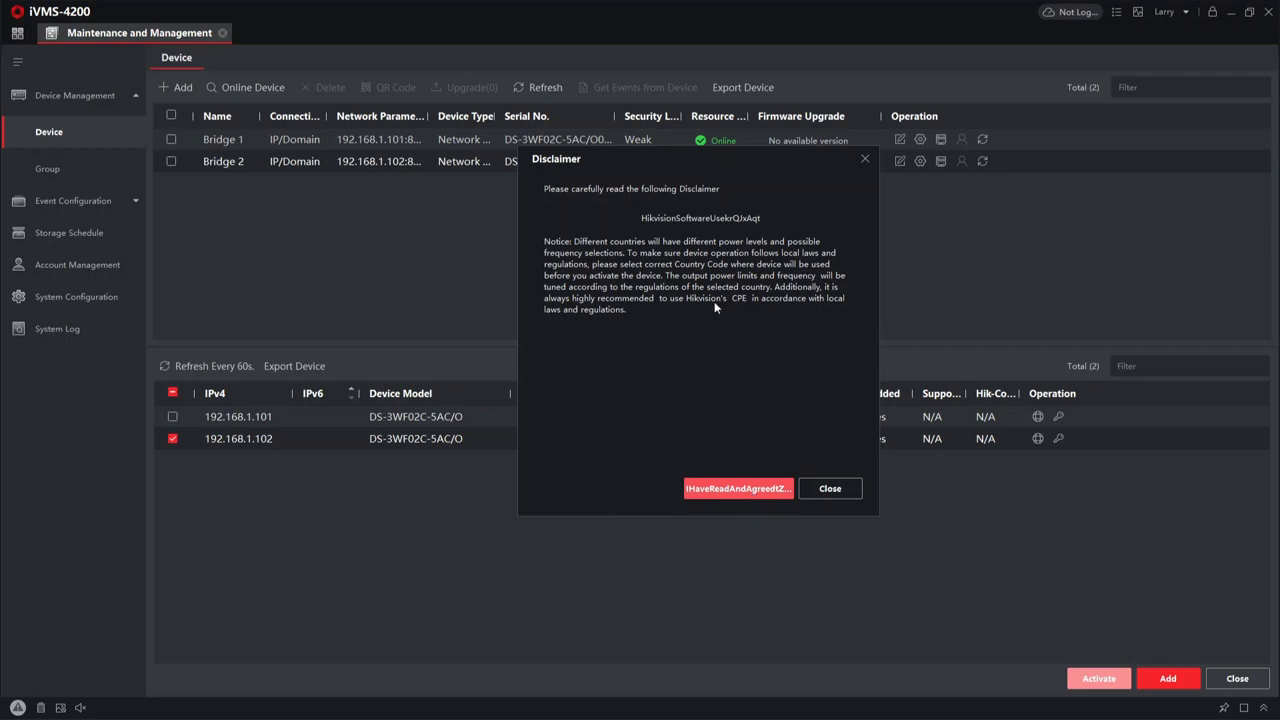
left_click(712, 490)
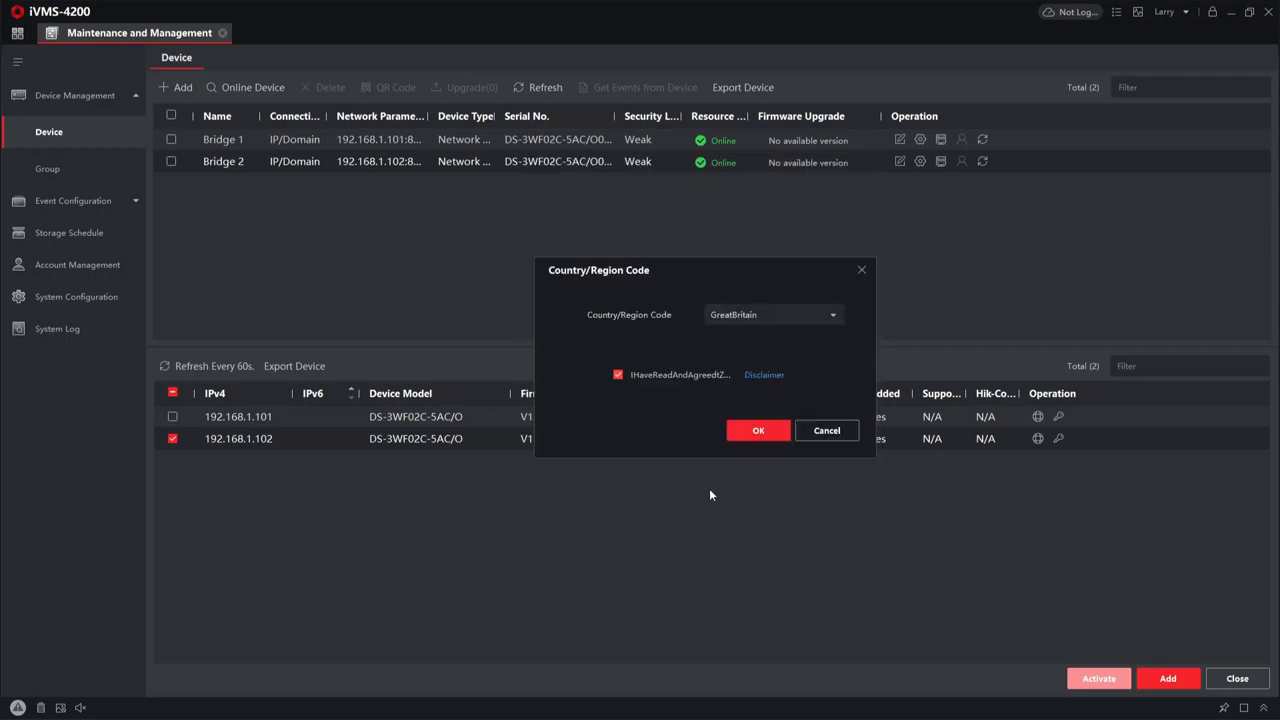
left_click(748, 432)
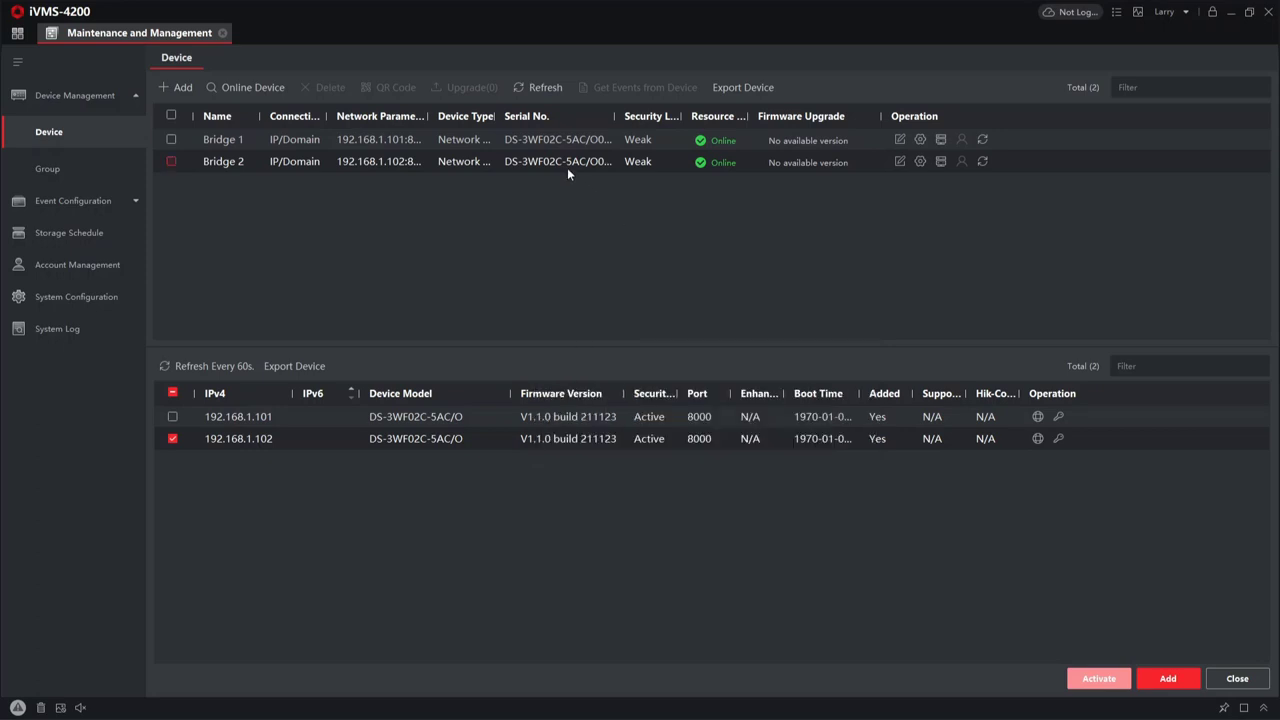
- Widen the address column and browse Bridge 1's user, maintenance, security, network, DNS and wireless settings
left_click_drag(430, 117, 447, 117)
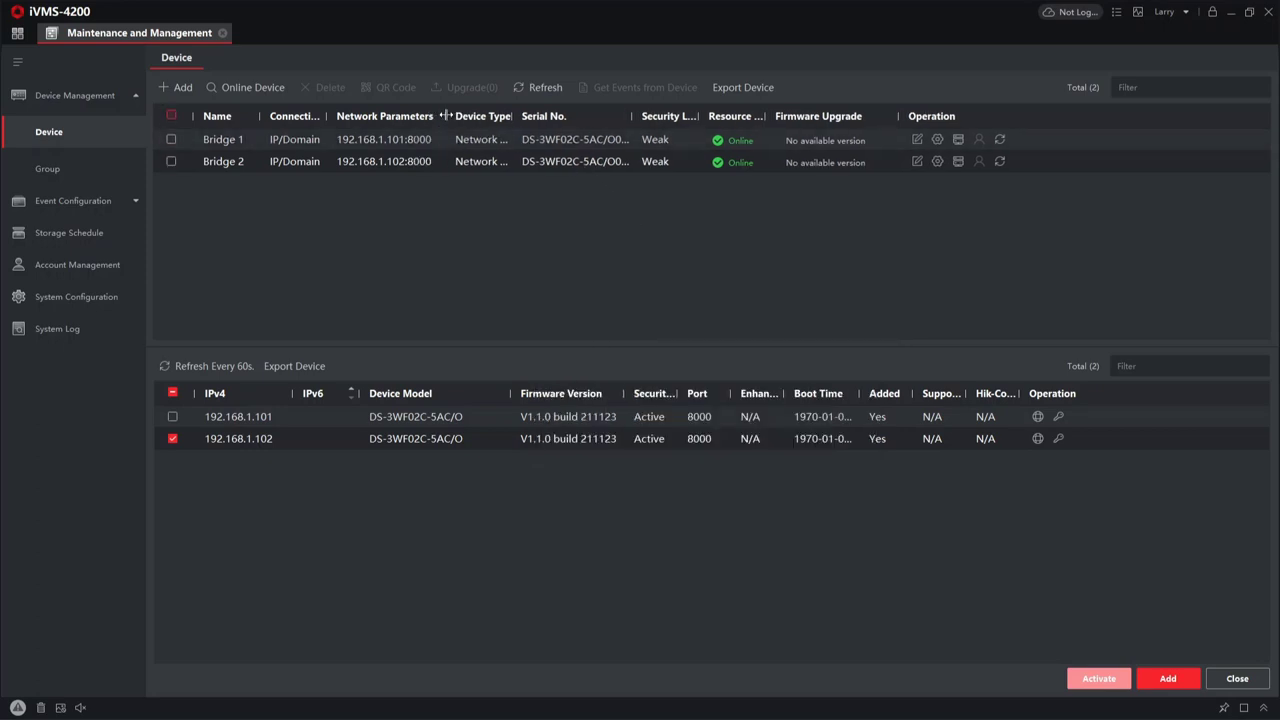
left_click(939, 142)
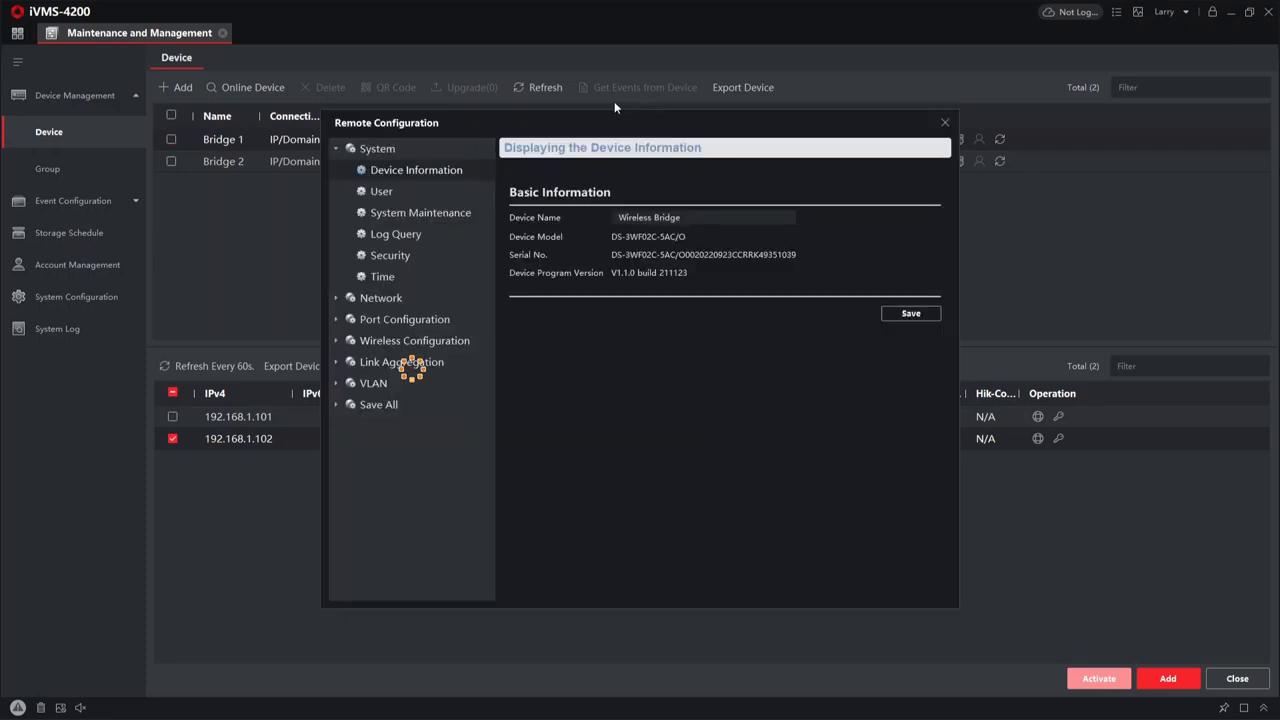
left_click(428, 192)
left_click(438, 212)
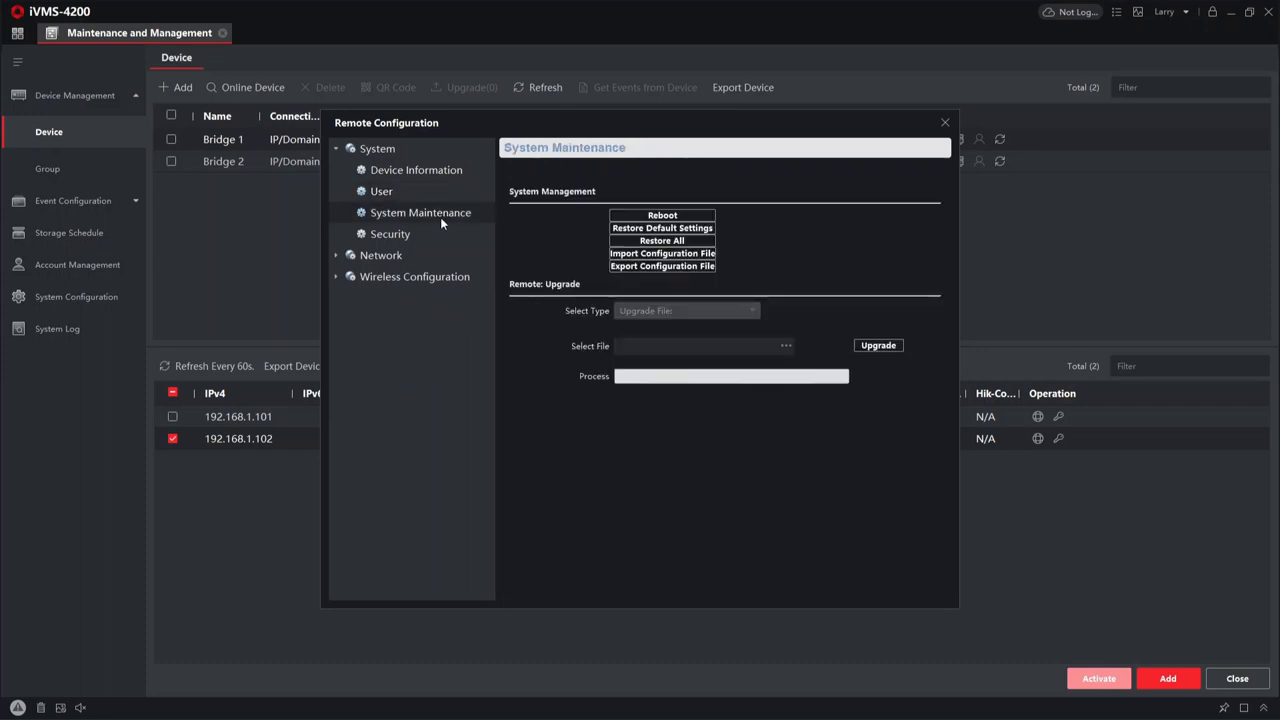
left_click(440, 234)
left_click(436, 259)
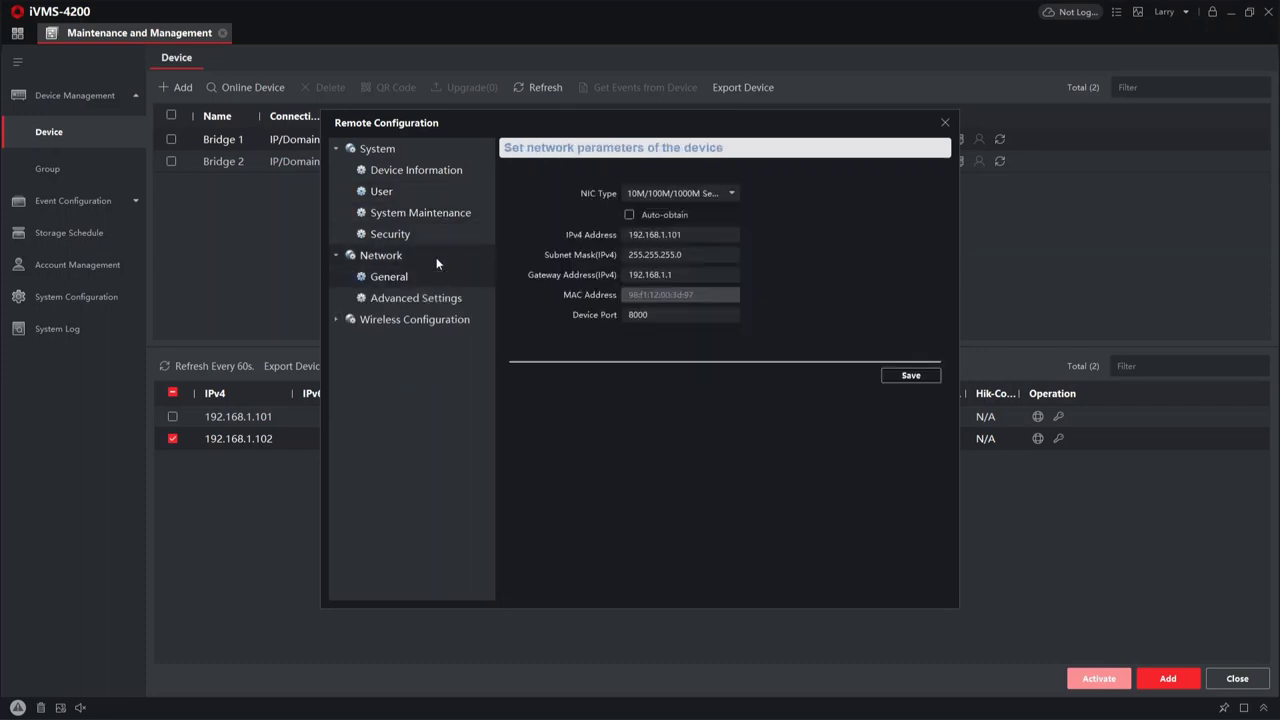
left_click(447, 296)
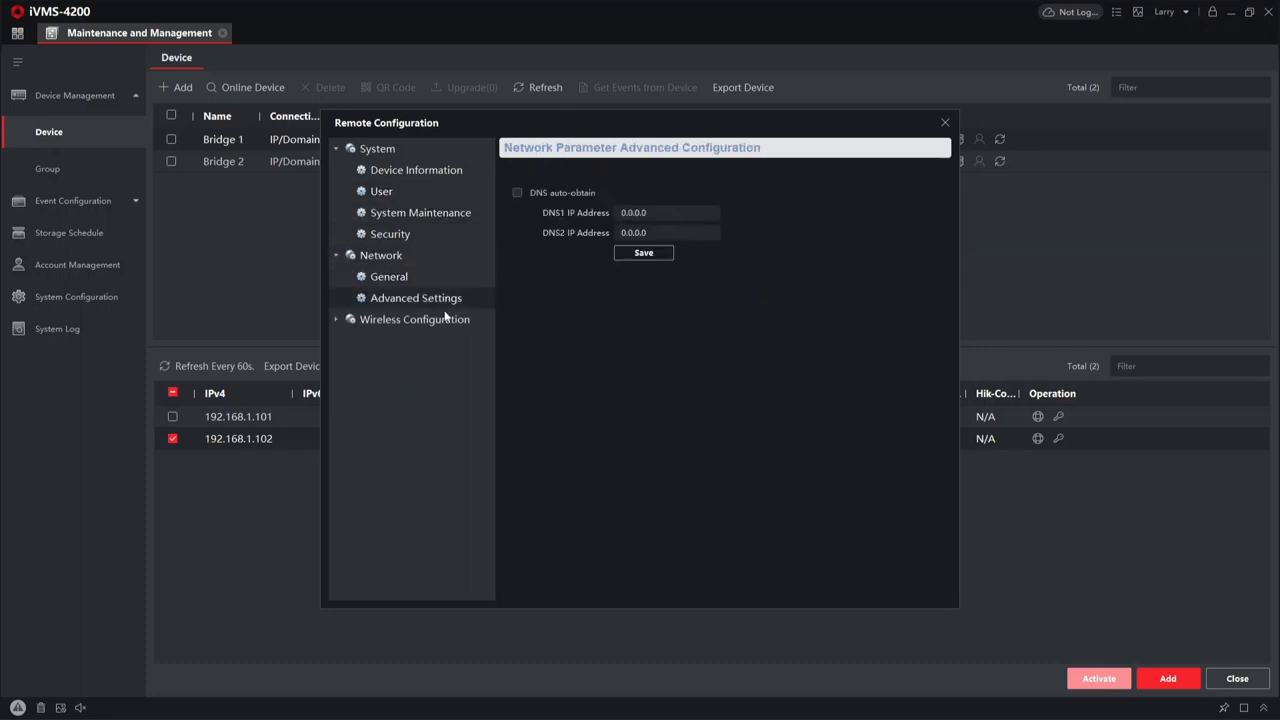
left_click(446, 319)
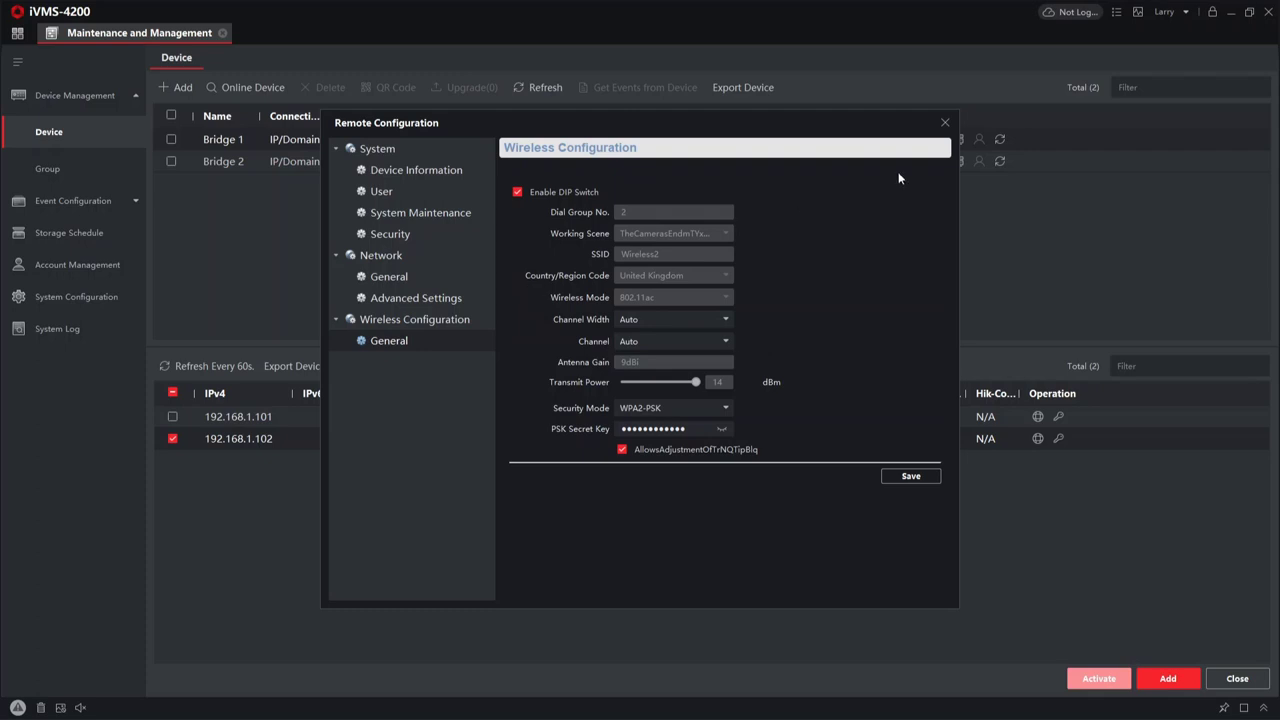
left_click(946, 124)
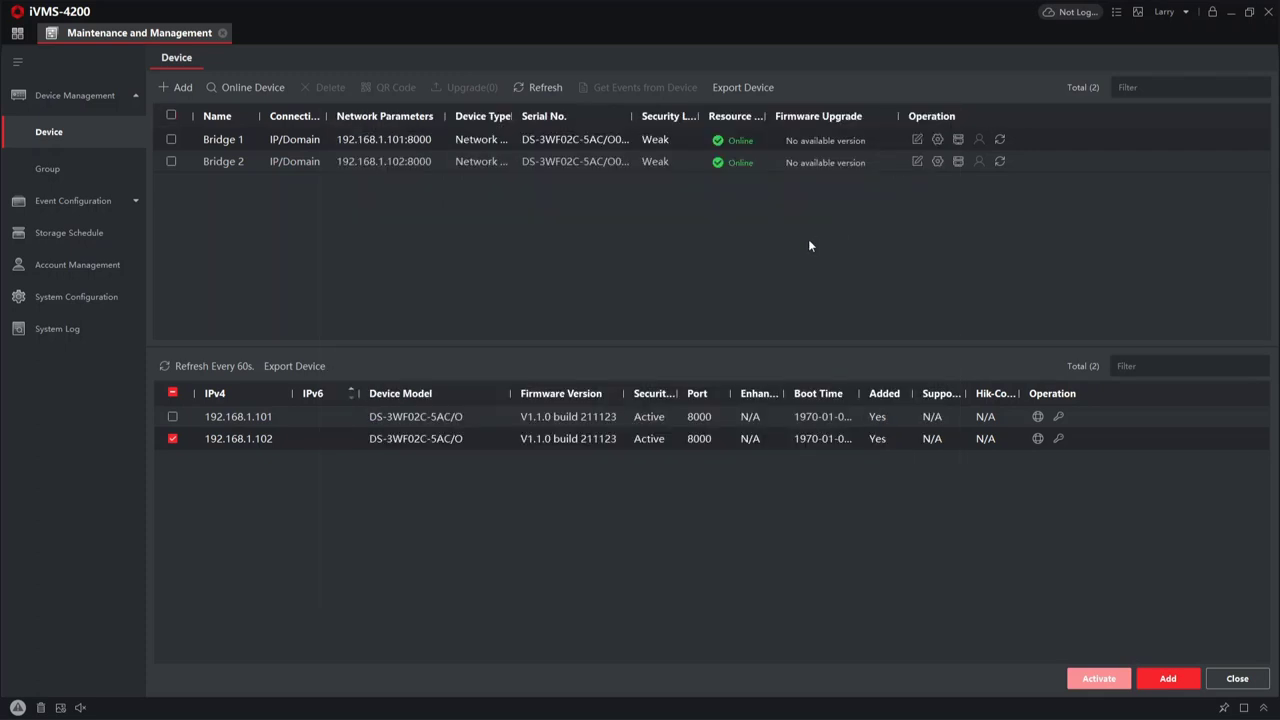